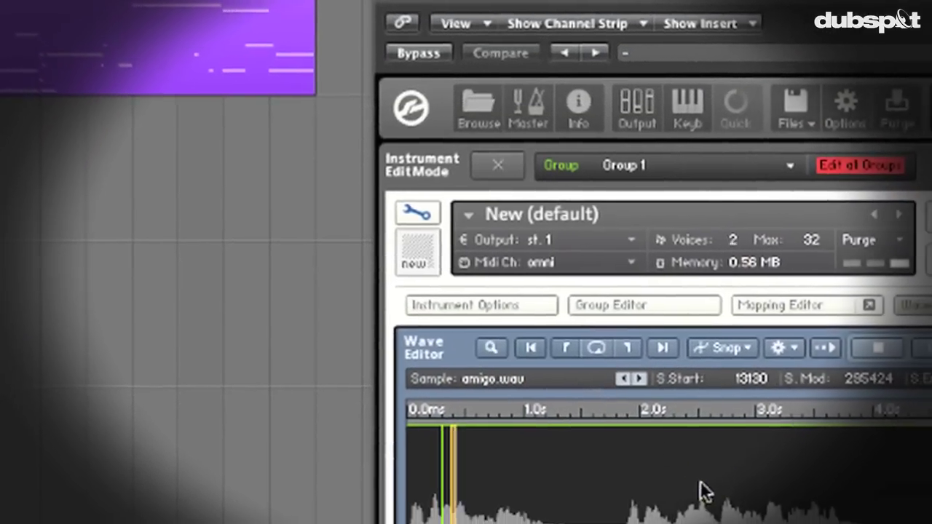
pyautogui.scroll(-5, 655, 502)
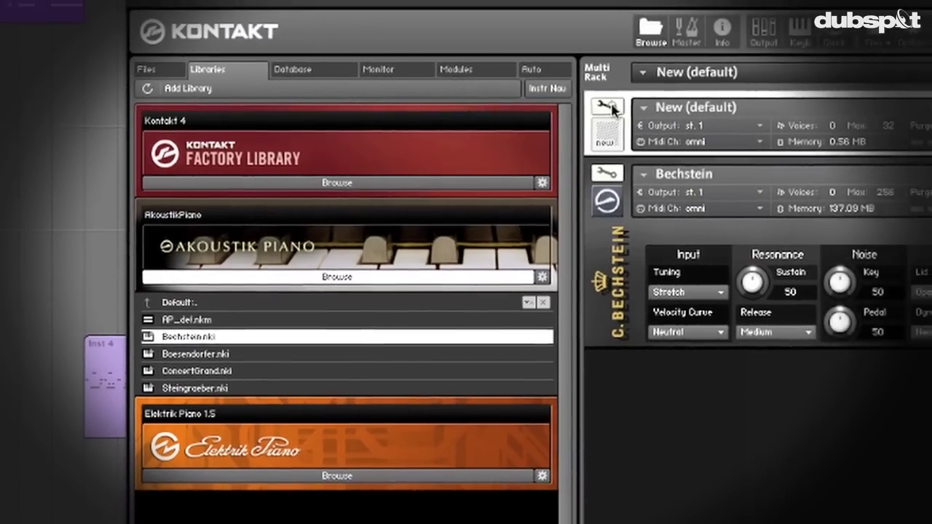
pyautogui.click(610, 107)
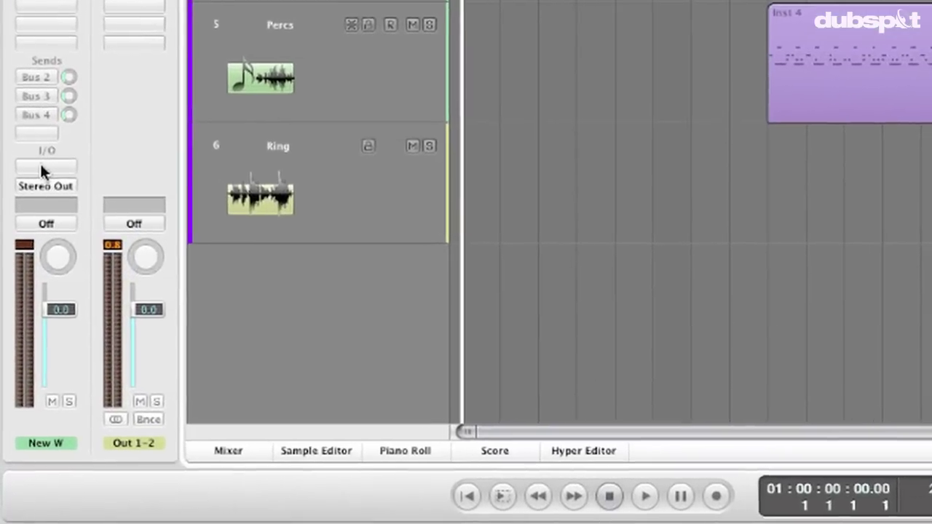
# - Load the Native Instruments Kontakt 4 plug-in on the New W track's instrument slot and move its window over the arrangement's centre
pyautogui.click(20, 315)
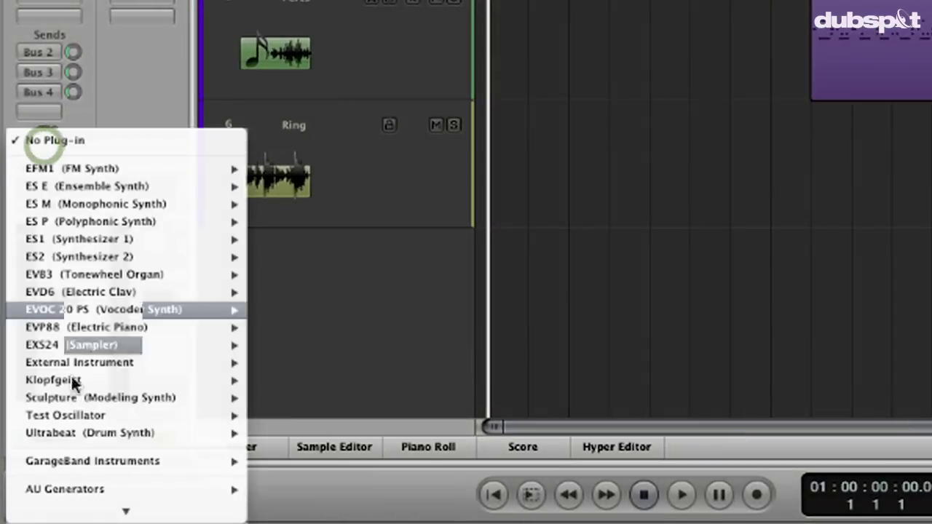
pyautogui.moveTo(109, 491)
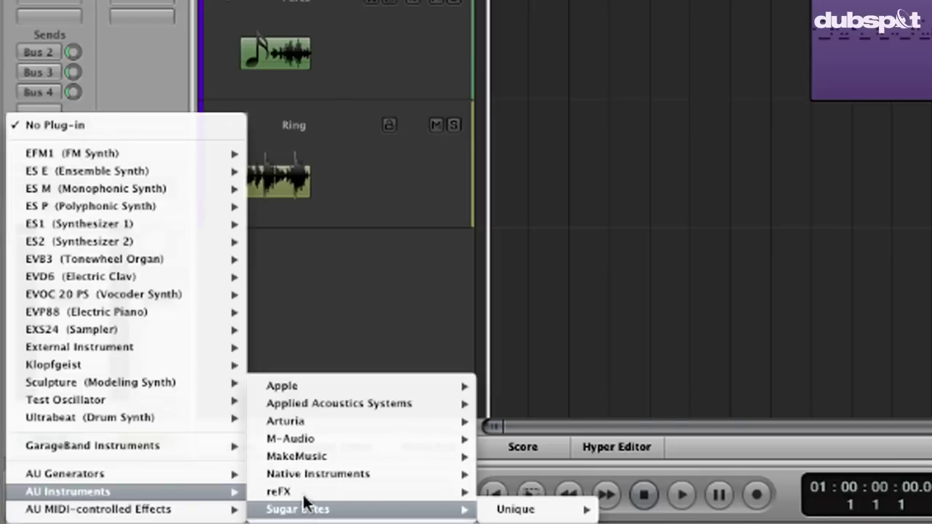
pyautogui.moveTo(299, 473)
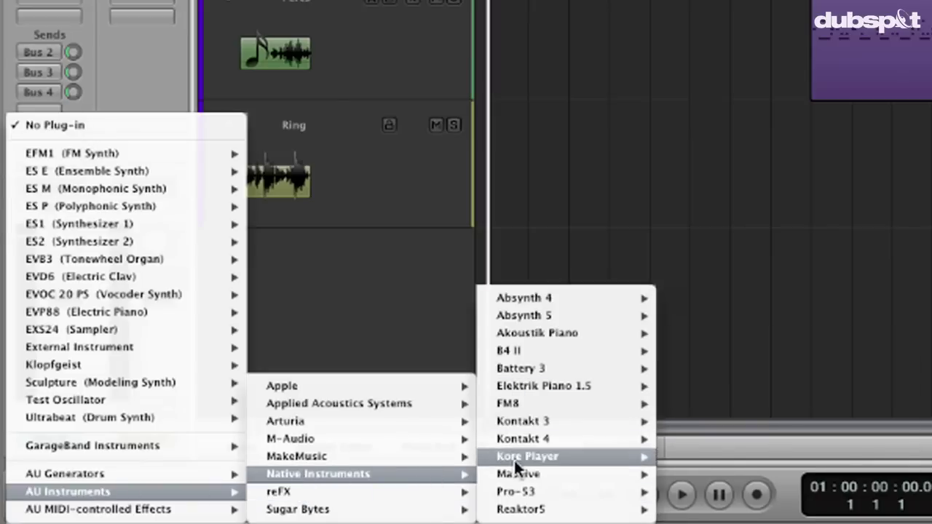
pyautogui.moveTo(518, 437)
pyautogui.click(688, 363)
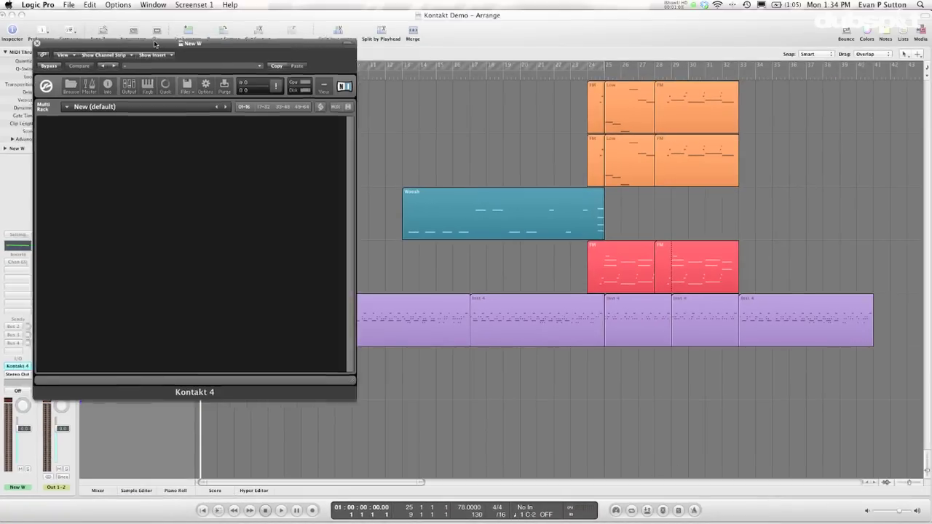
pyautogui.moveTo(177, 42); pyautogui.dragTo(513, 97)
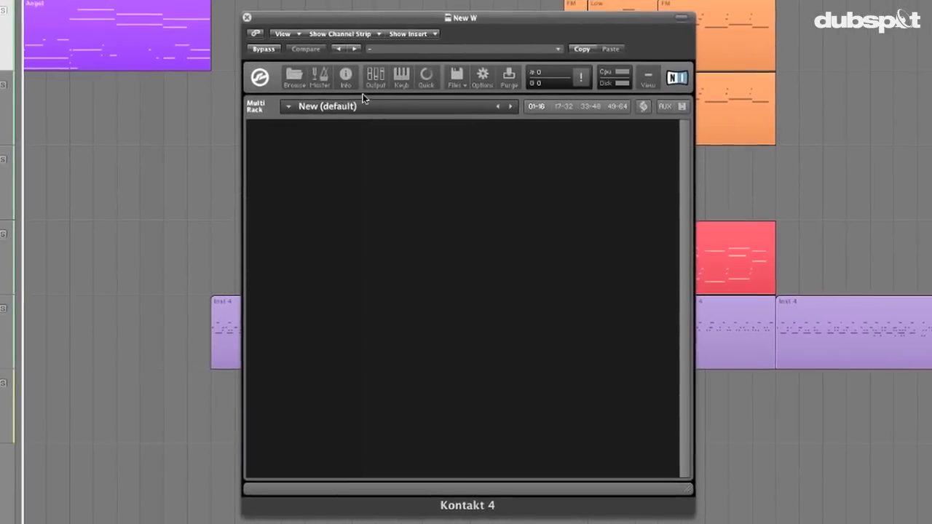
# - Create a new empty instrument in the Kontakt rack and set its MIDI channel to omni
pyautogui.click(456, 76)
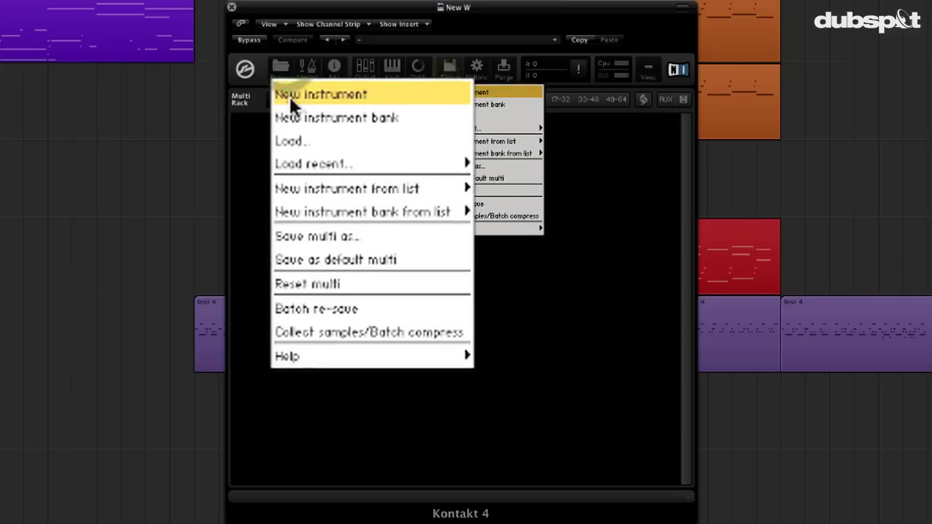
pyautogui.click(288, 94)
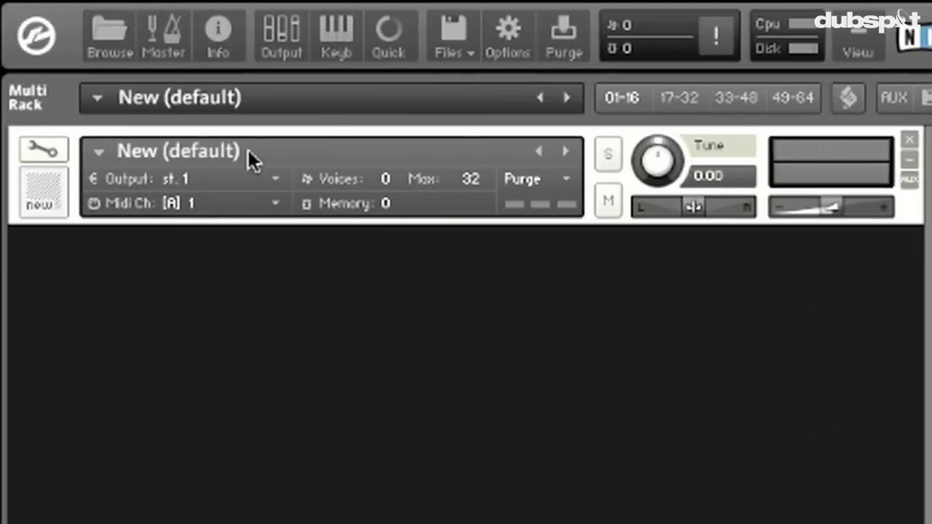
pyautogui.click(172, 211)
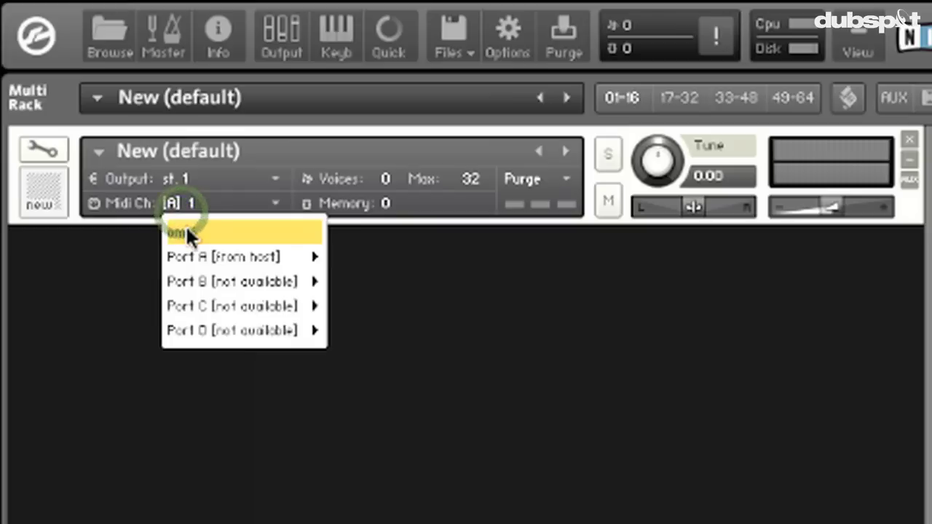
pyautogui.click(185, 225)
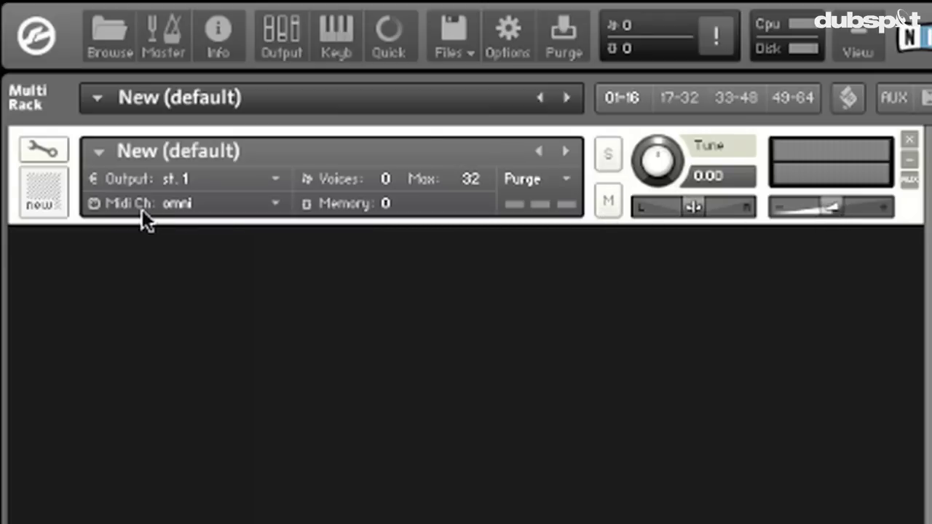
# - Open the new instrument for editing and look over its source, amplifier, insert effects, send effects and modulation sections
pyautogui.click(47, 155)
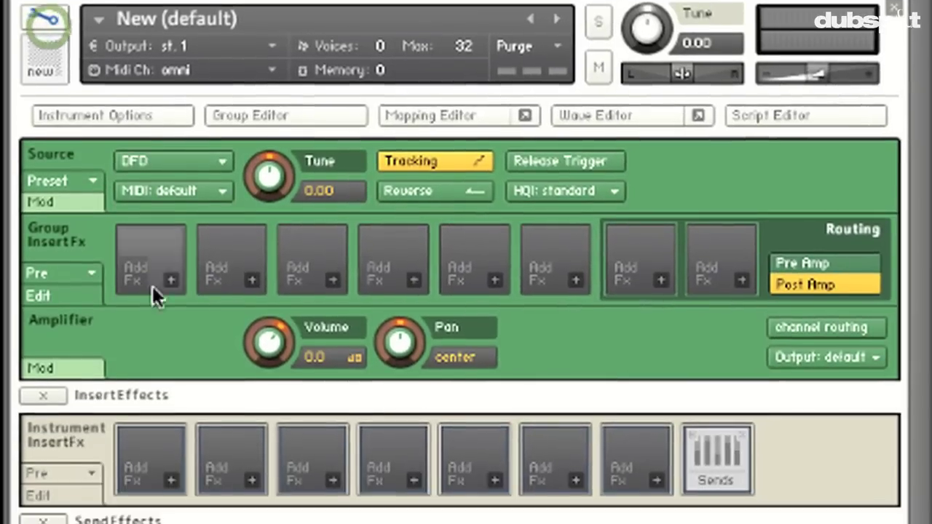
pyautogui.moveTo(441, 166)
pyautogui.mouseDown()
pyautogui.moveTo(437, 151)
pyautogui.moveTo(441, 166)
pyautogui.mouseUp()
pyautogui.moveTo(440, 191); pyautogui.dragTo(435, 178)
pyautogui.moveTo(321, 190)
pyautogui.mouseDown()
pyautogui.moveTo(339, 192)
pyautogui.moveTo(307, 179)
pyautogui.mouseUp()
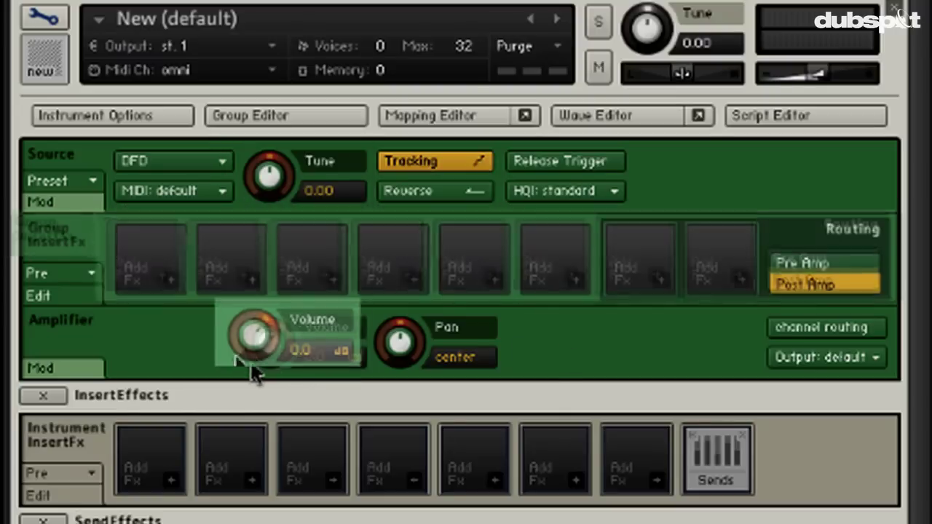
pyautogui.scroll(-5, 404, 342)
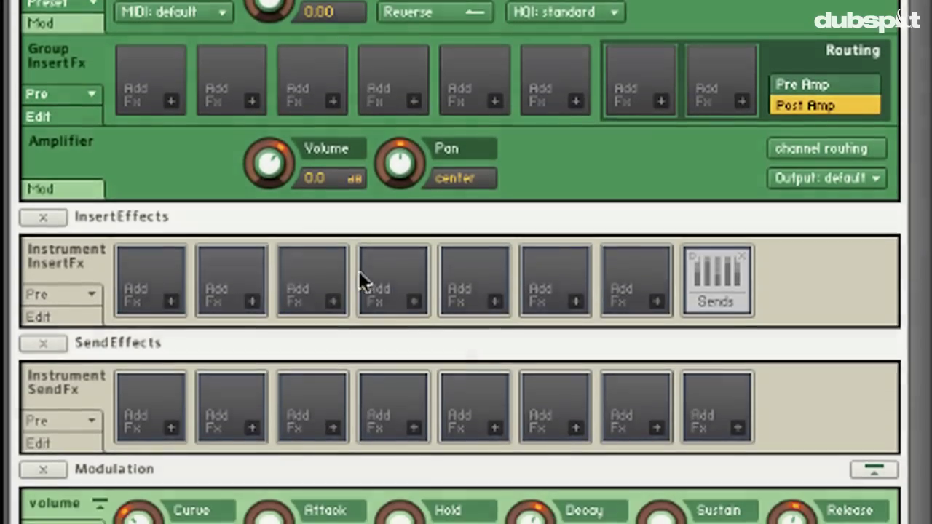
pyautogui.scroll(-3, 242, 422)
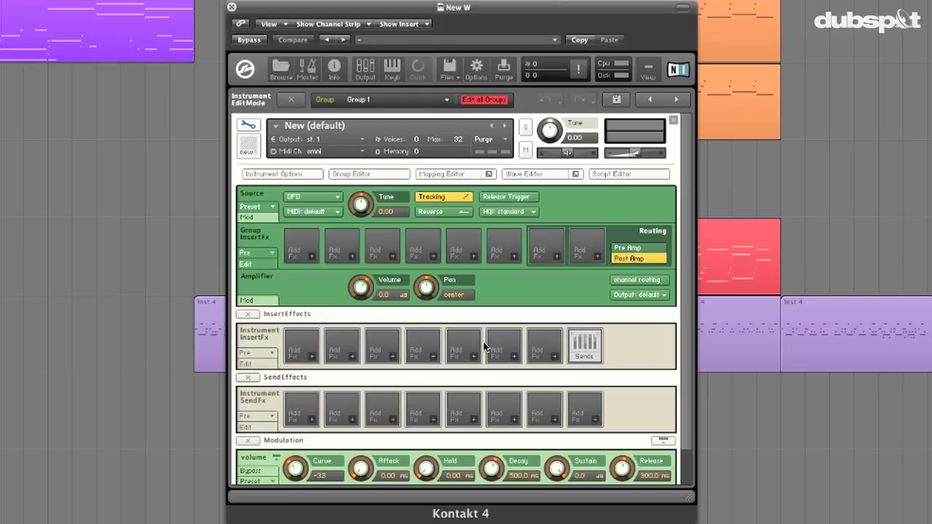
# - Audition amigo.wav from the Kontakt Demo folder and add it to the Mapping Editor as a zone starting at C-2
pyautogui.click(452, 174)
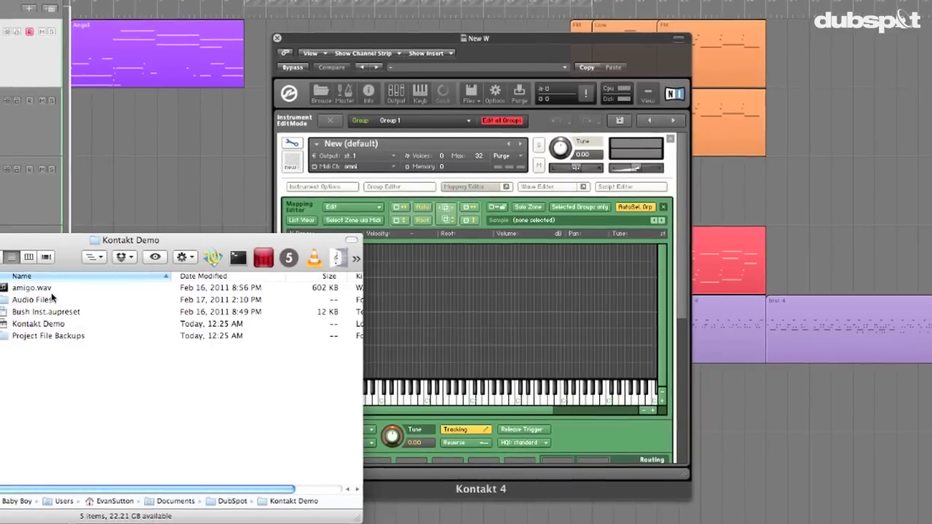
pyautogui.click(33, 288)
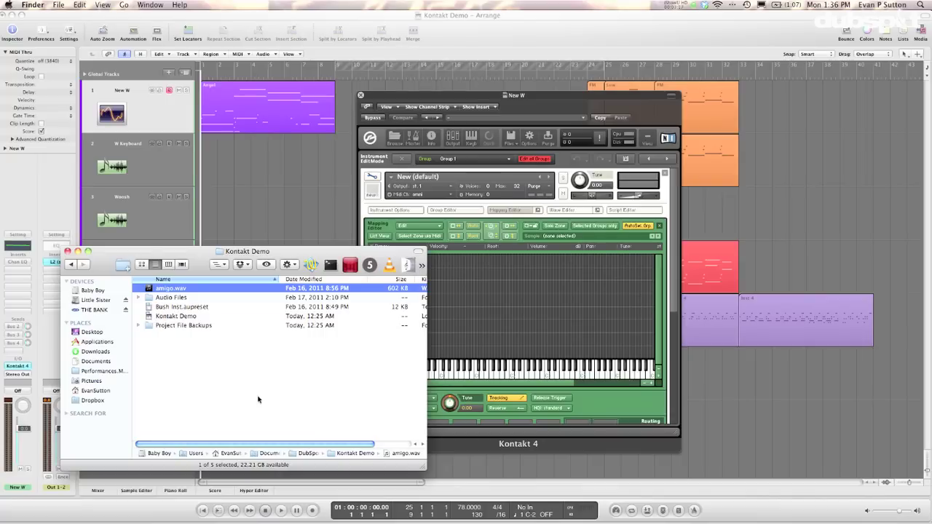
pyautogui.press('space')
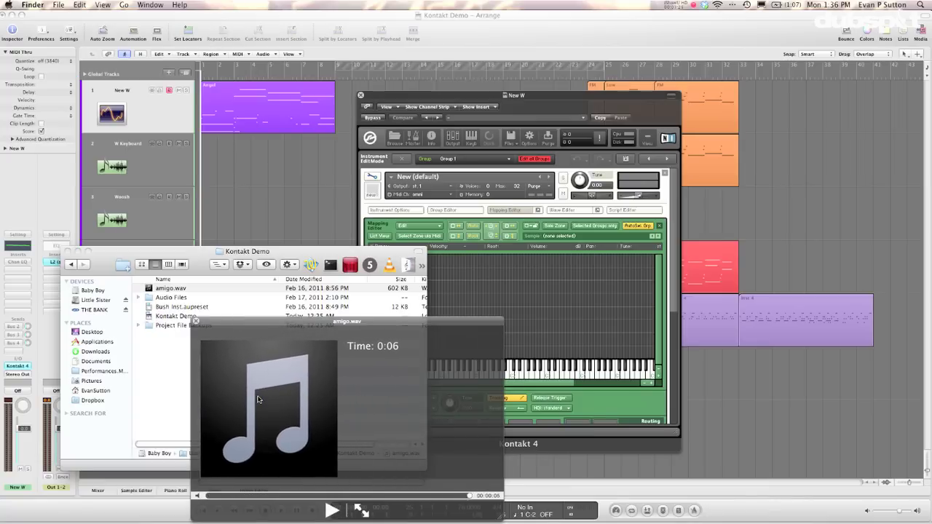
pyautogui.press('space')
pyautogui.moveTo(193, 272); pyautogui.dragTo(368, 279)
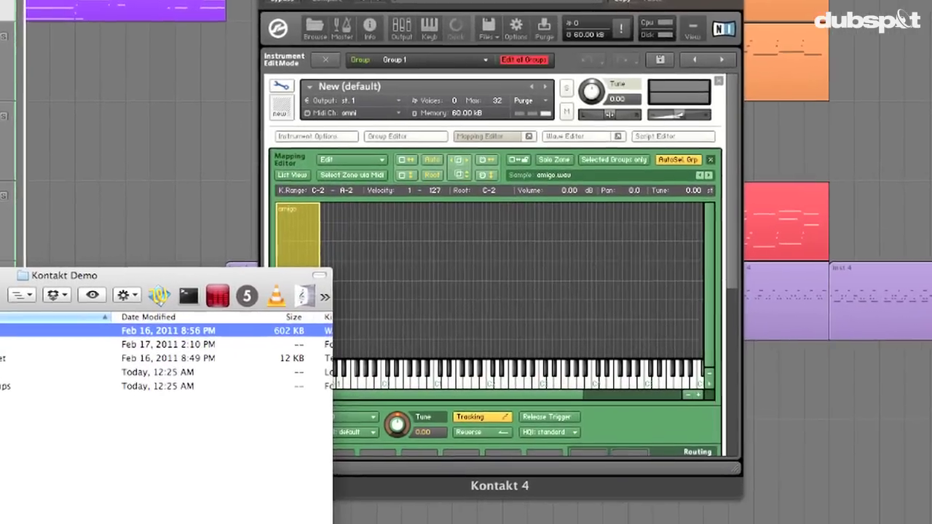
# - Stretch the amigo zone across the keyboard from C-2 to G8 and set its root key to C1
pyautogui.click(437, 291)
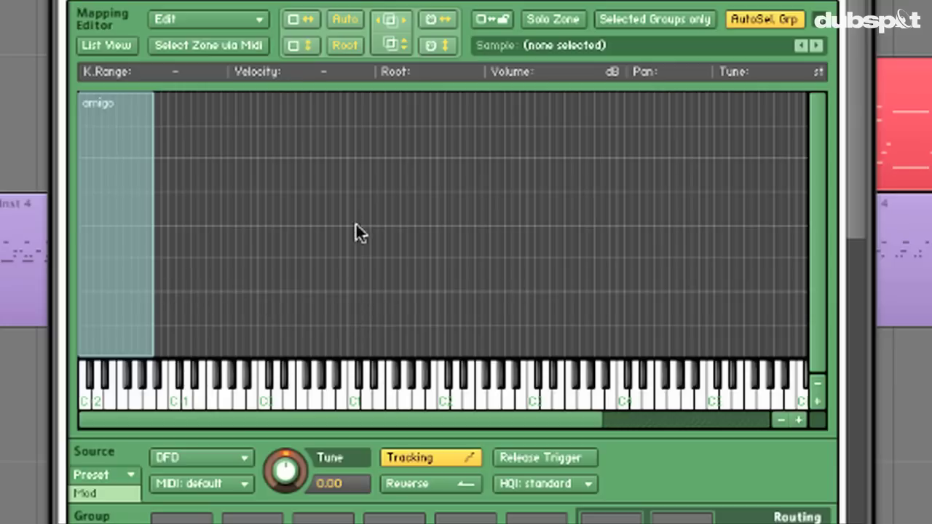
pyautogui.click(143, 329)
pyautogui.moveTo(155, 329); pyautogui.dragTo(805, 335)
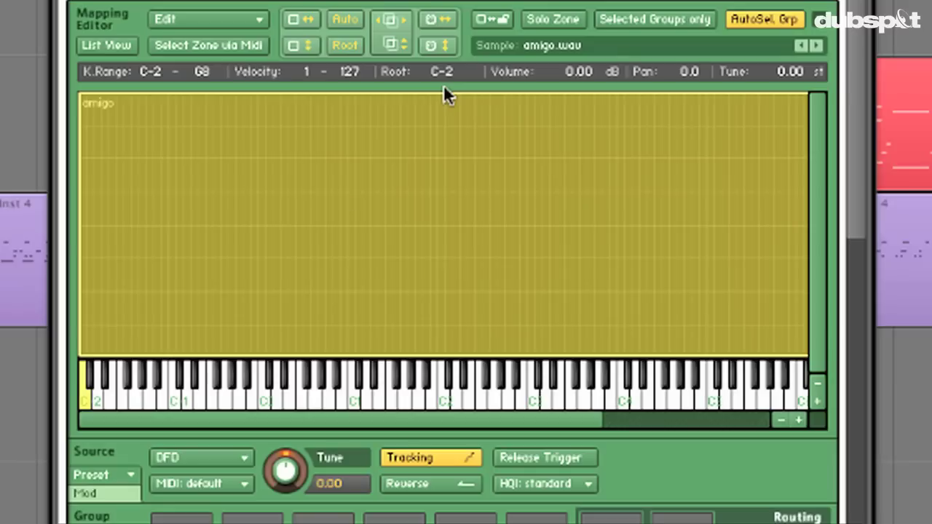
pyautogui.moveTo(445, 76); pyautogui.dragTo(438, 29)
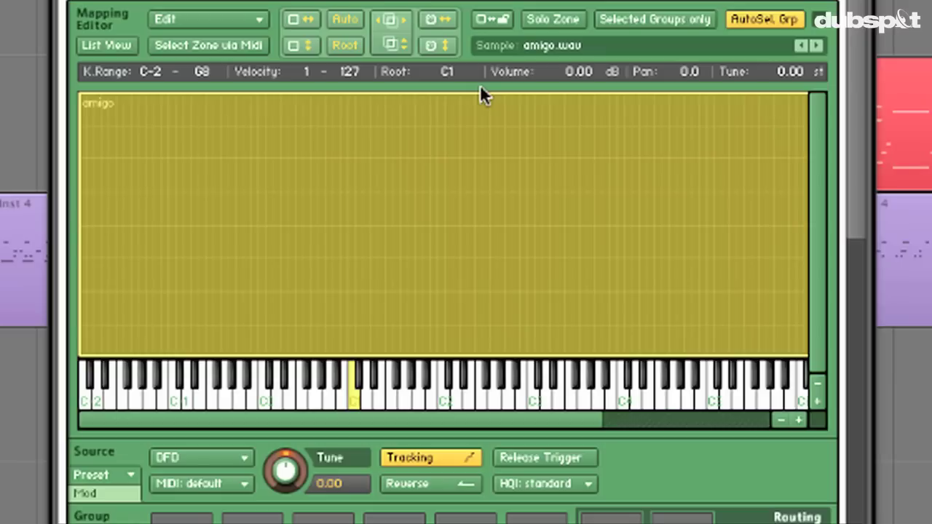
# - Switch the instrument's source playback mode to time machine
pyautogui.scroll(-5, 480, 84)
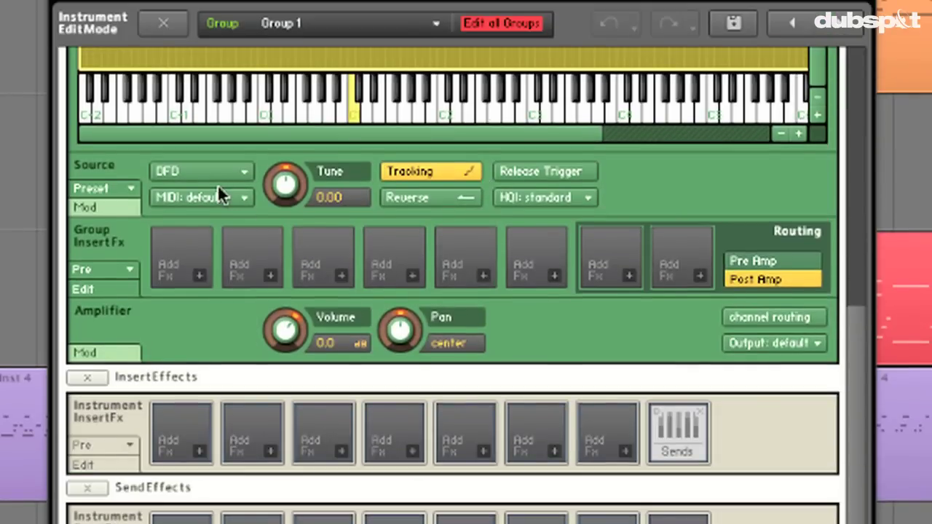
pyautogui.click(222, 167)
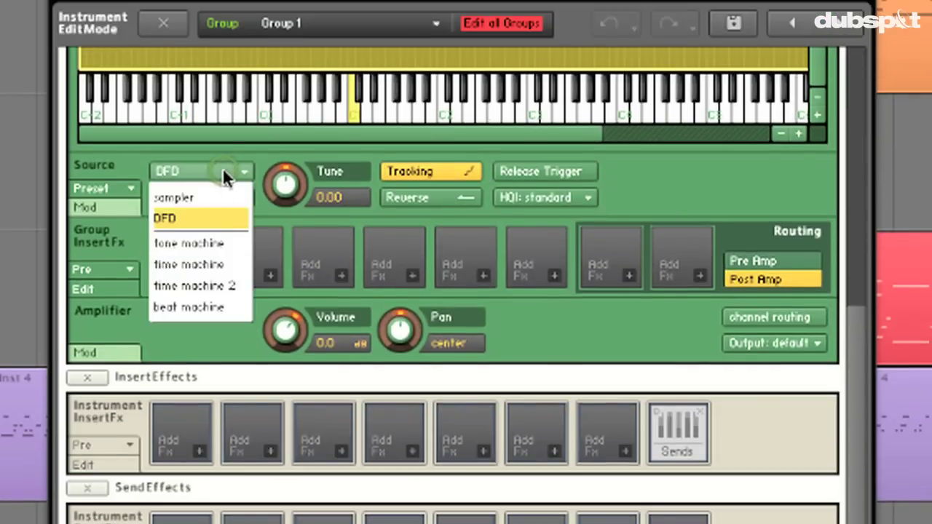
pyautogui.click(212, 263)
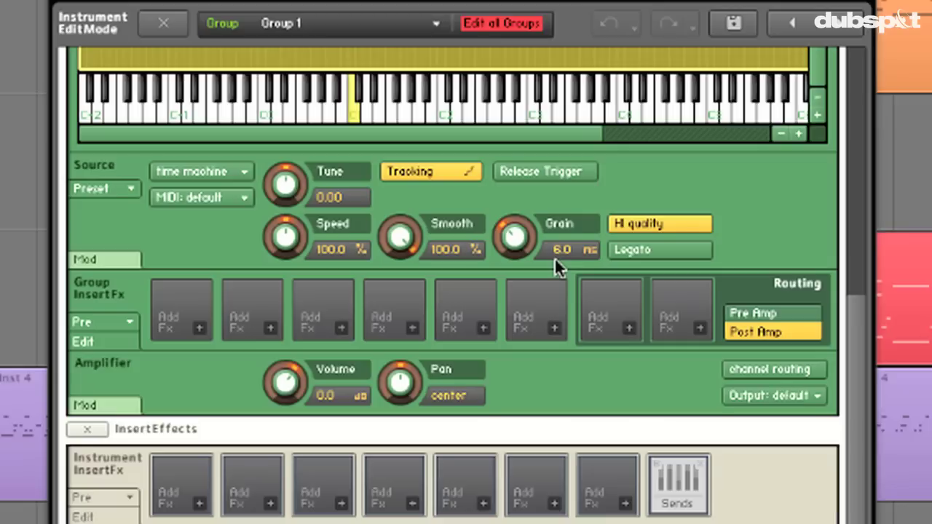
# - Try the time machine's Smooth setting at 0% and return it to 100%
pyautogui.scroll(-1, 412, 214)
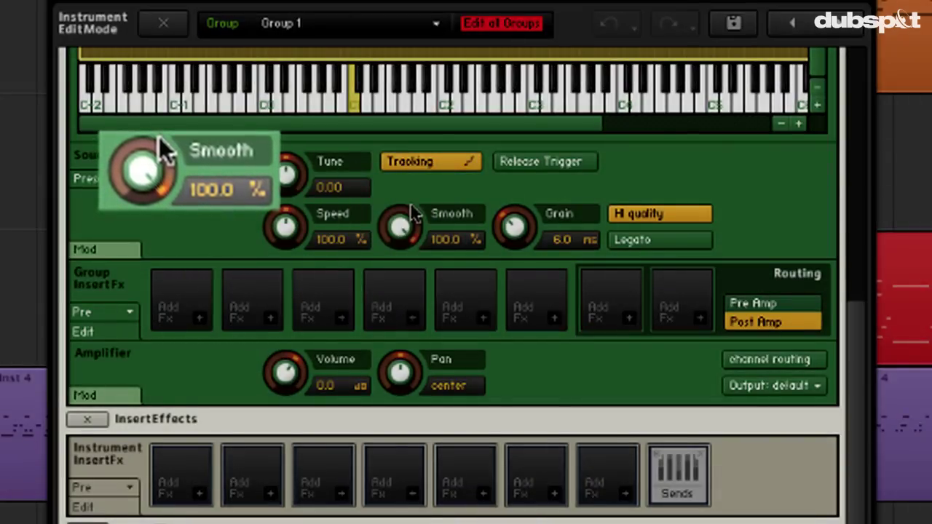
pyautogui.moveTo(406, 230); pyautogui.dragTo(407, 313)
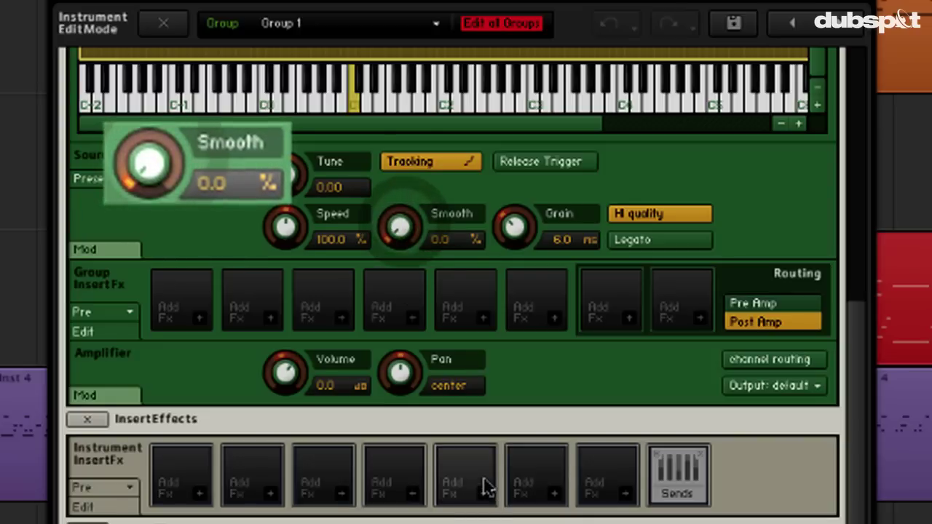
pyautogui.moveTo(399, 227); pyautogui.dragTo(399, 0)
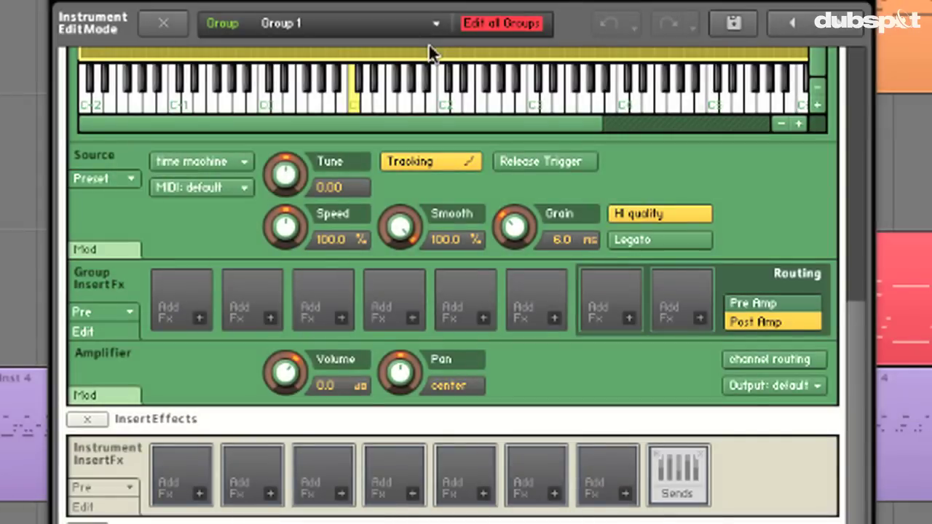
# - Show the Wave Editor for amigo.wav and hide the Mapping Editor
pyautogui.scroll(5, 543, 128)
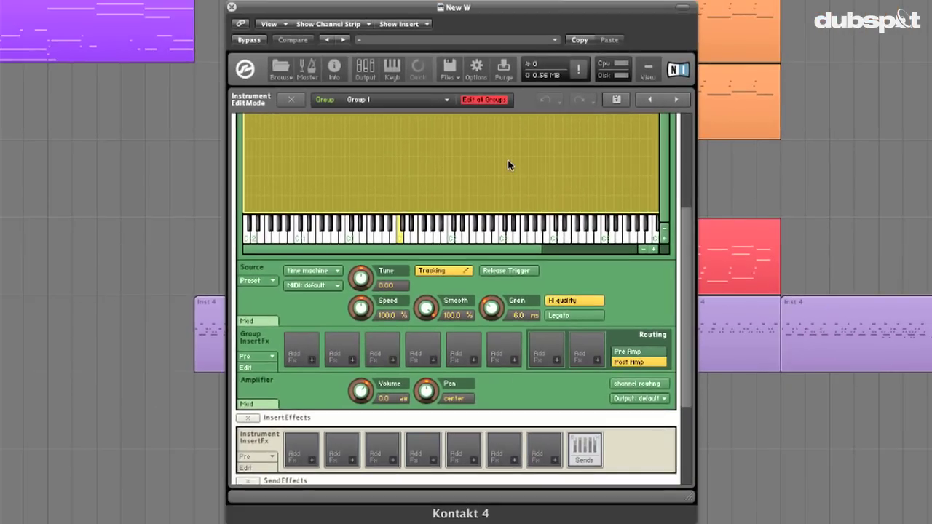
pyautogui.scroll(5, 507, 159)
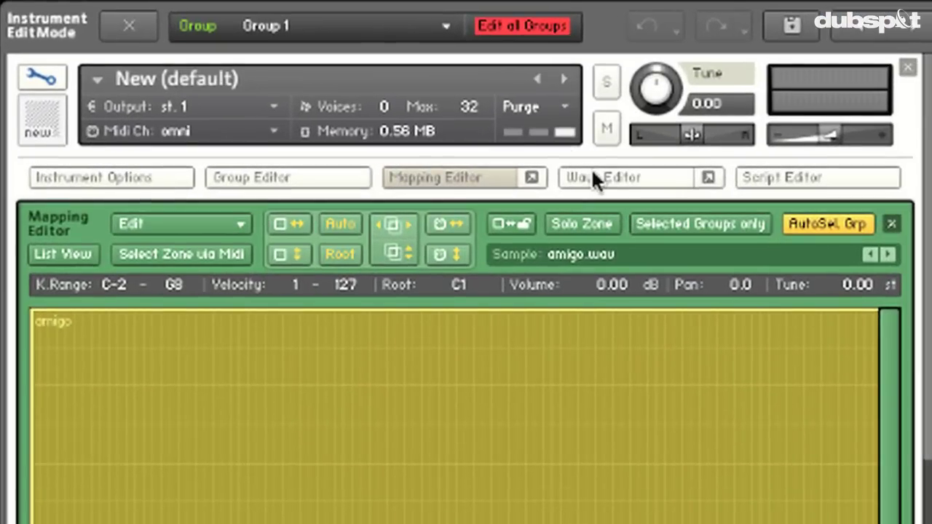
pyautogui.click(515, 172)
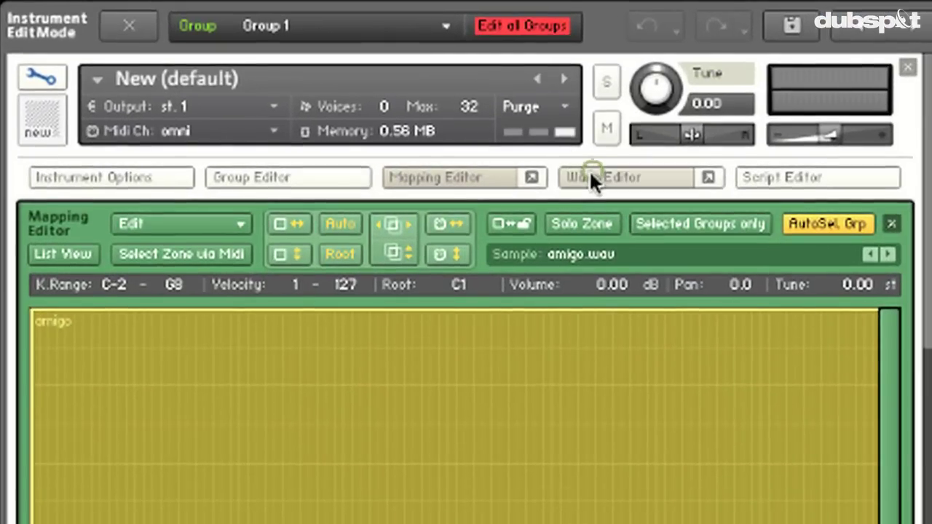
pyautogui.click(447, 179)
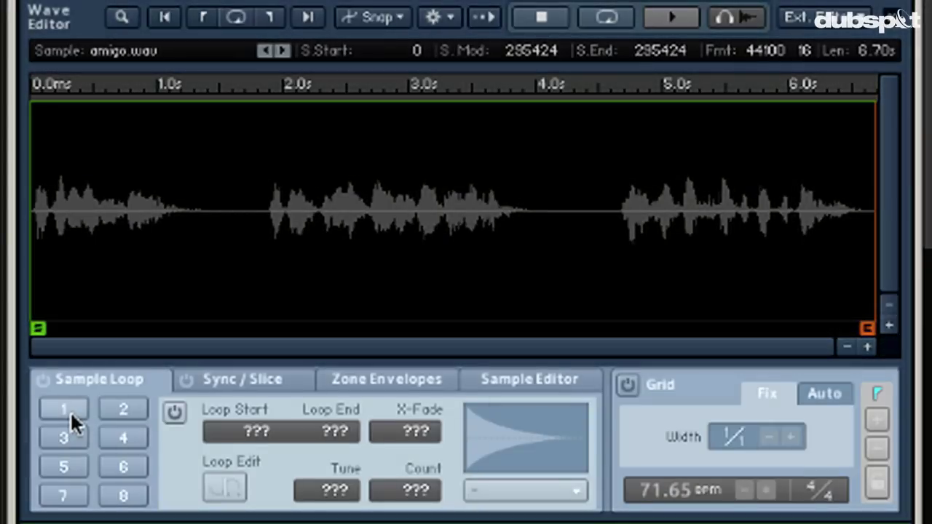
# - Activate sample loop 1 on amigo.wav with the loop start at 38701 and the loop end at 52585
pyautogui.click(69, 410)
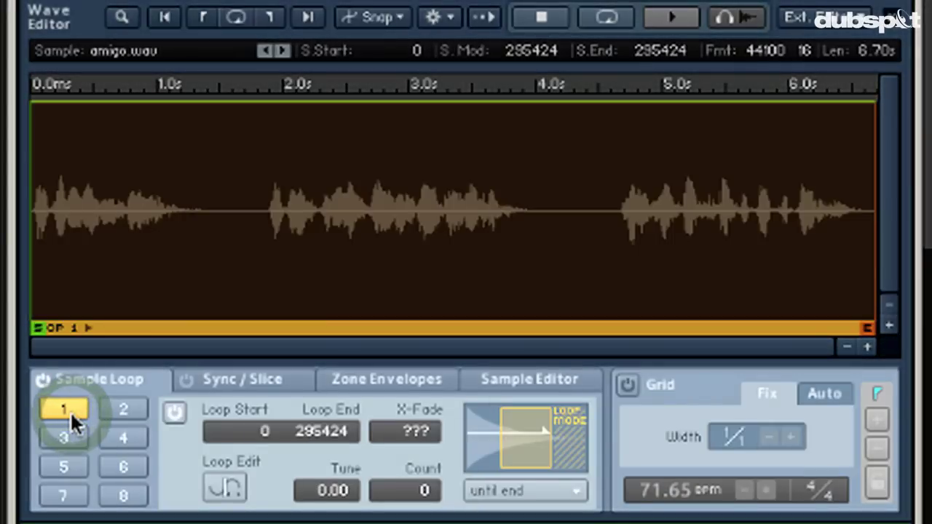
pyautogui.click(173, 414)
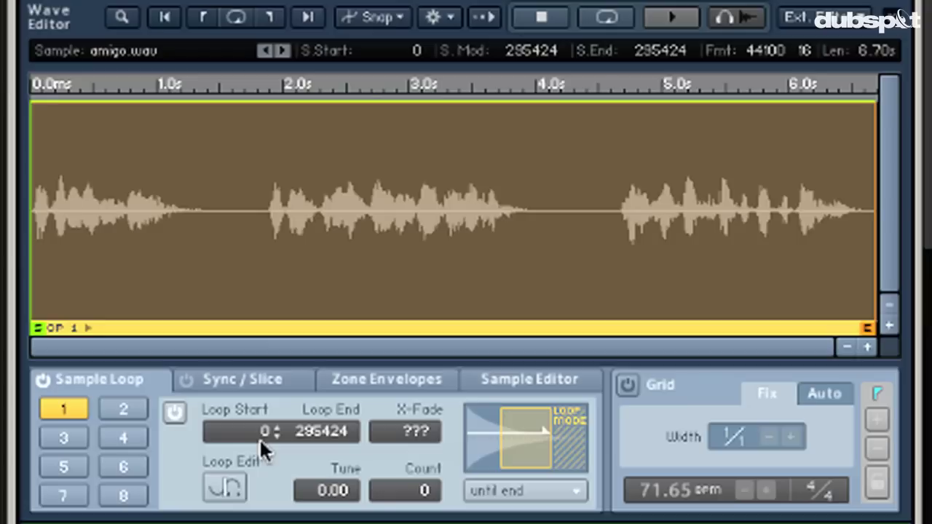
pyautogui.moveTo(259, 437); pyautogui.dragTo(276, 249)
pyautogui.moveTo(315, 445); pyautogui.dragTo(311, 464)
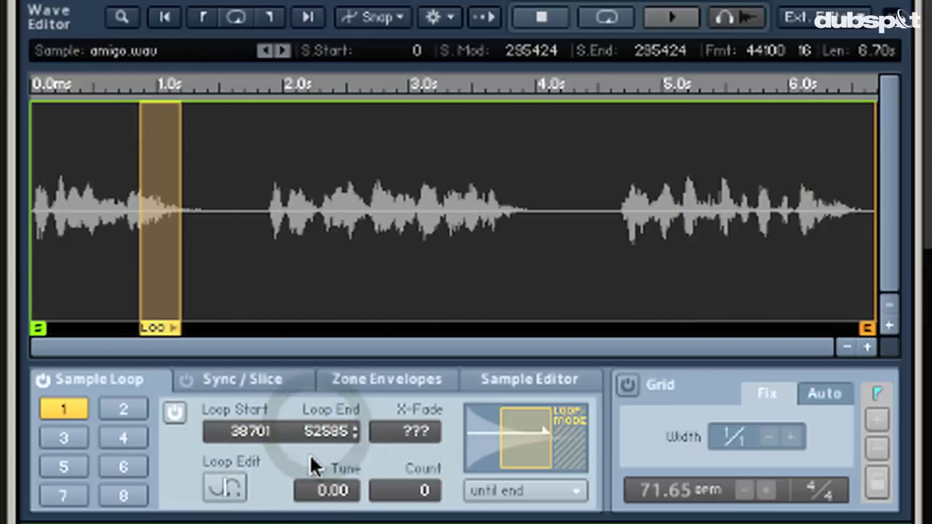
# - Set sample loop 1's start to 17030 and its end to 18379
pyautogui.moveTo(251, 432); pyautogui.dragTo(260, 489)
pyautogui.doubleClick(244, 427)
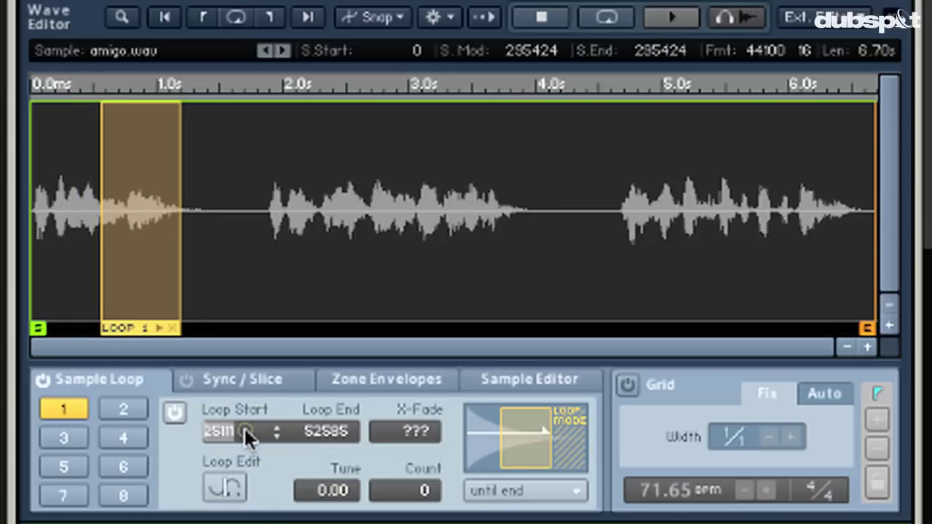
pyautogui.write('17030')
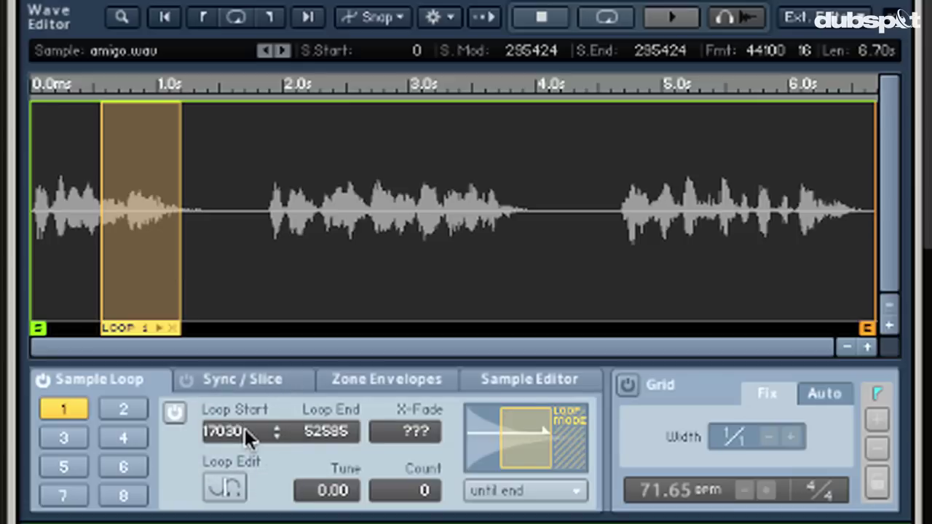
pyautogui.press('Tab')
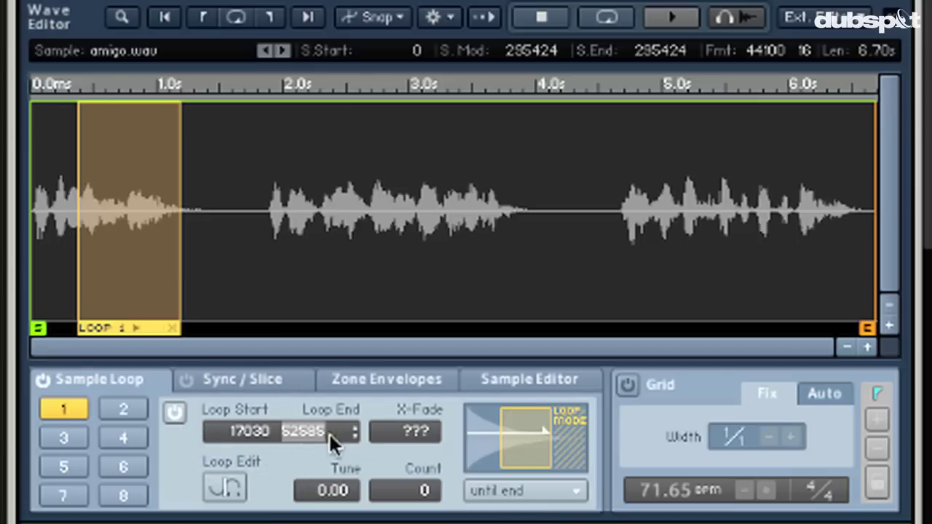
pyautogui.write('18379')
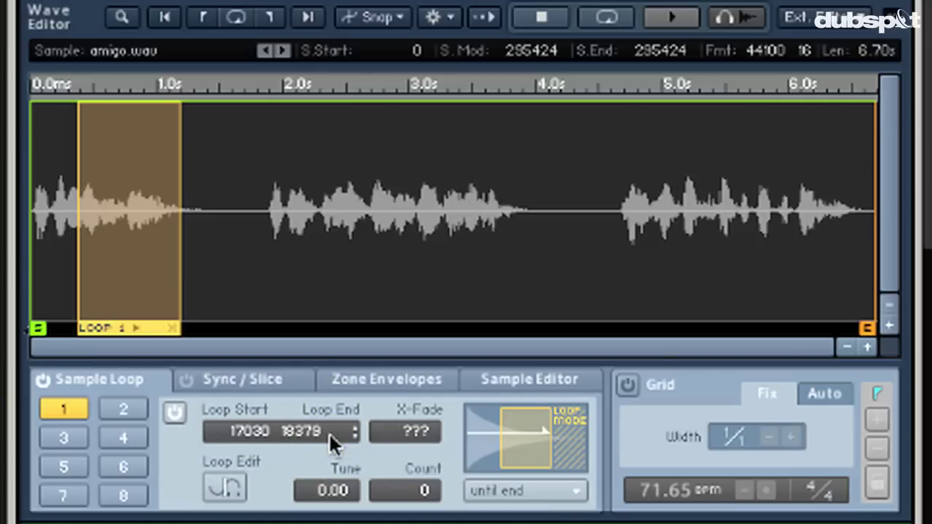
pyautogui.press('Return')
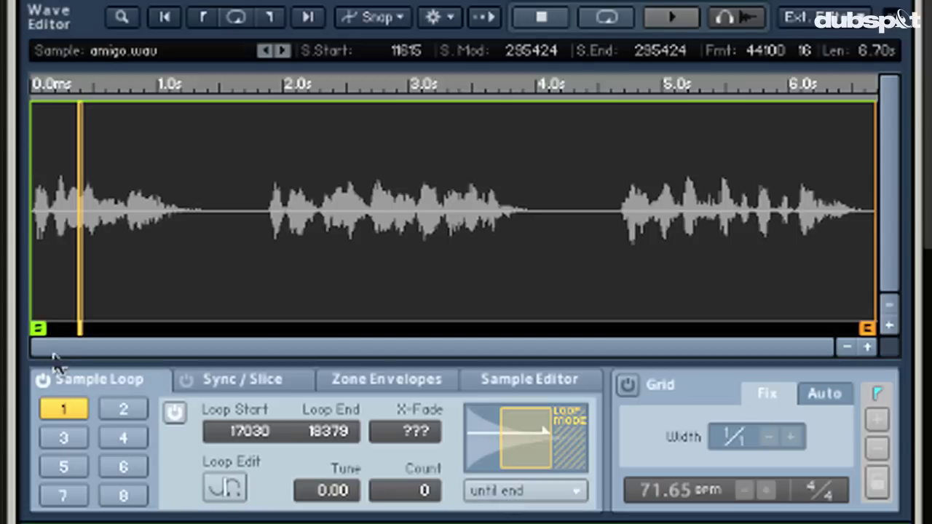
# - Set the sample start of amigo.wav to 13130
pyautogui.doubleClick(412, 52)
pyautogui.write('13')
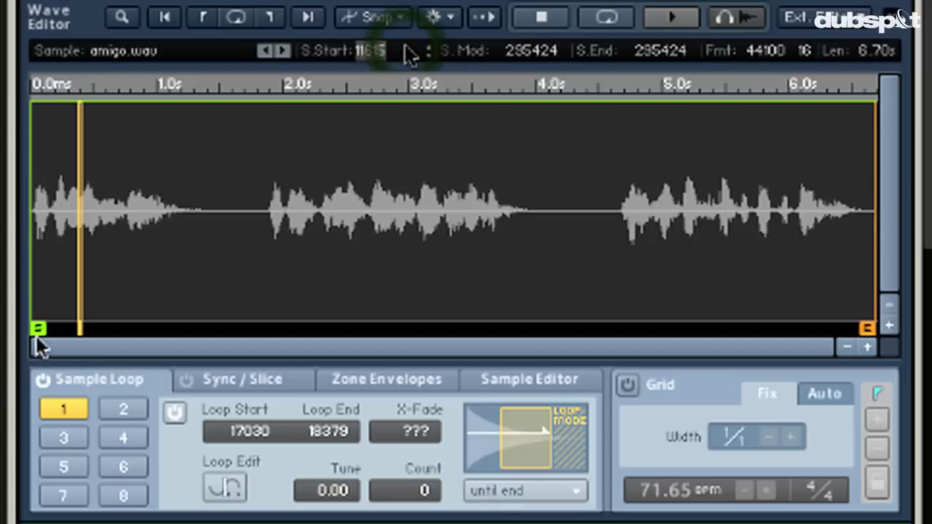
pyautogui.write('130')
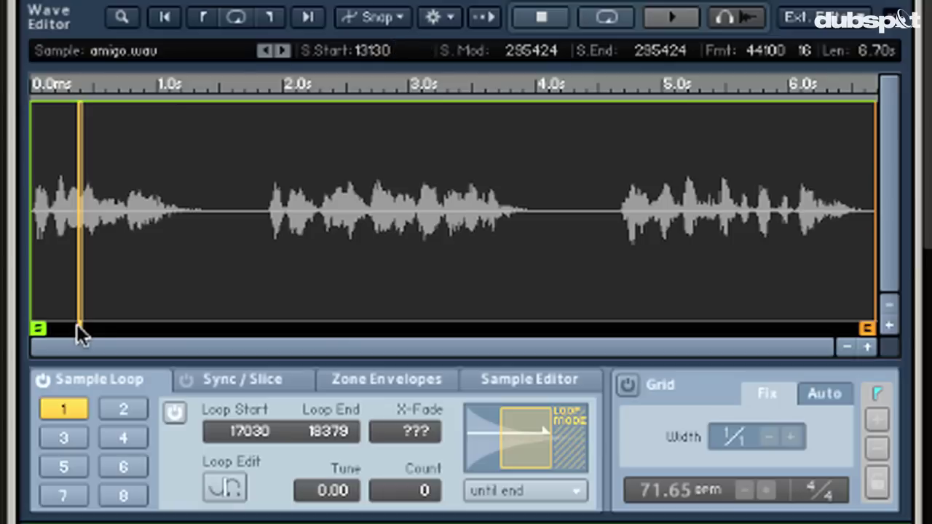
pyautogui.press('Return')
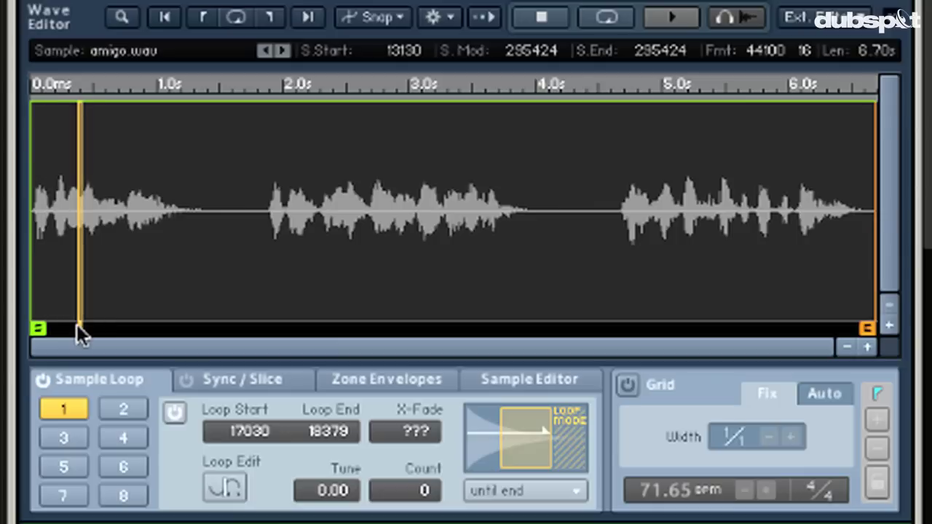
pyautogui.click(70, 326)
# - Set the time machine's Speed to 0% and try its Grain at 45.7 ms, returning it to 6.0 ms
pyautogui.click(752, 437)
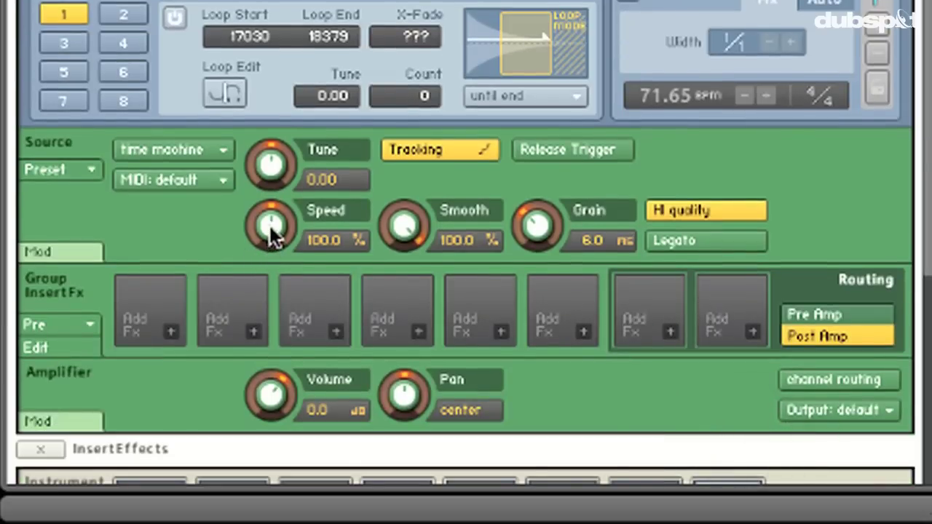
pyautogui.moveTo(272, 222); pyautogui.dragTo(277, 441)
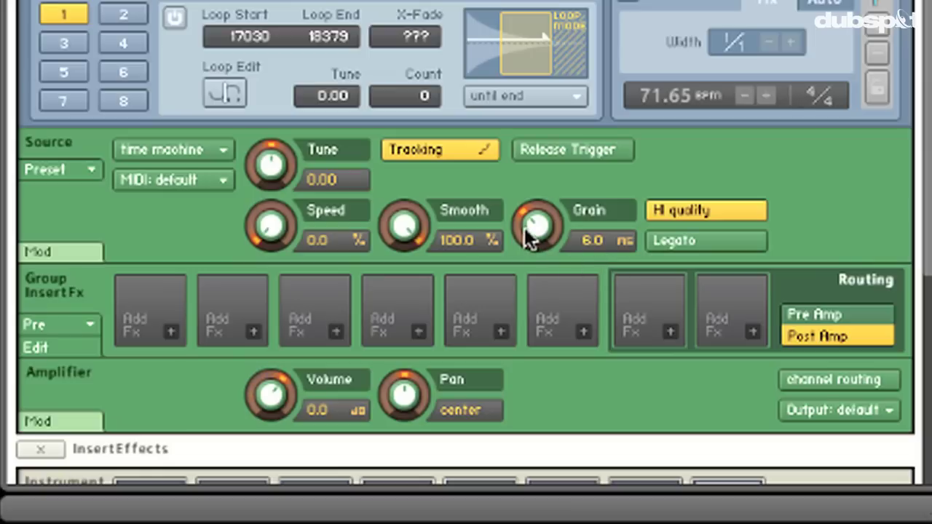
pyautogui.moveTo(524, 227); pyautogui.dragTo(523, 67)
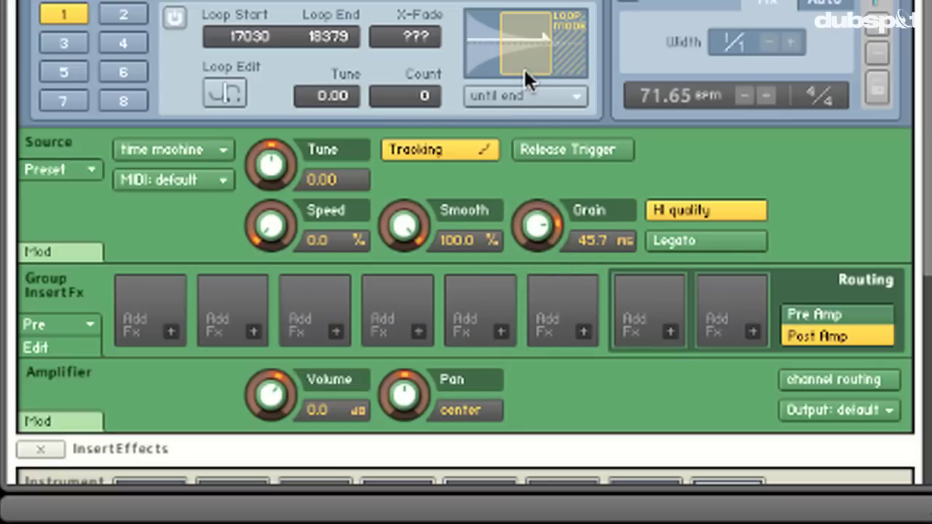
pyautogui.moveTo(542, 227); pyautogui.dragTo(517, 353)
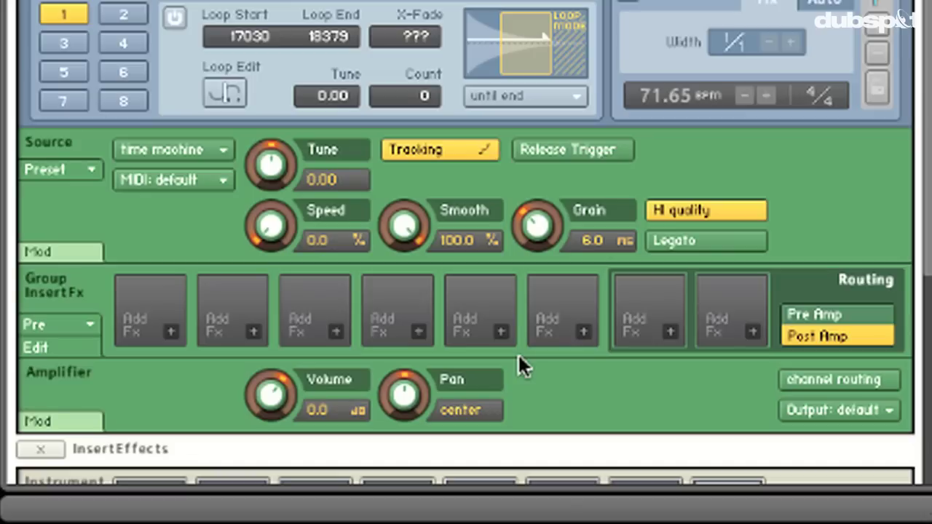
# - Add a 2-pole LP filter to the first group insert slot, with cutoff about 1.8 kHz and resonance 53.8%
pyautogui.scroll(-3, 517, 353)
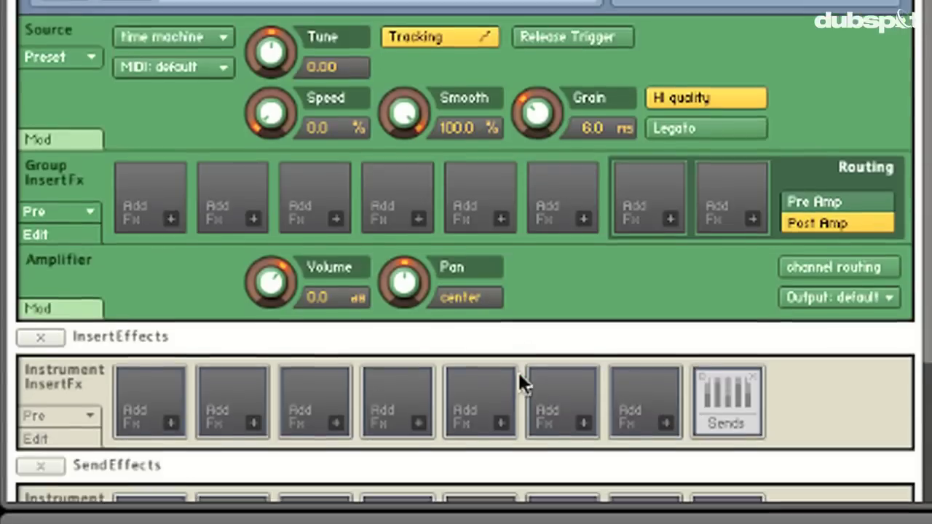
pyautogui.click(173, 206)
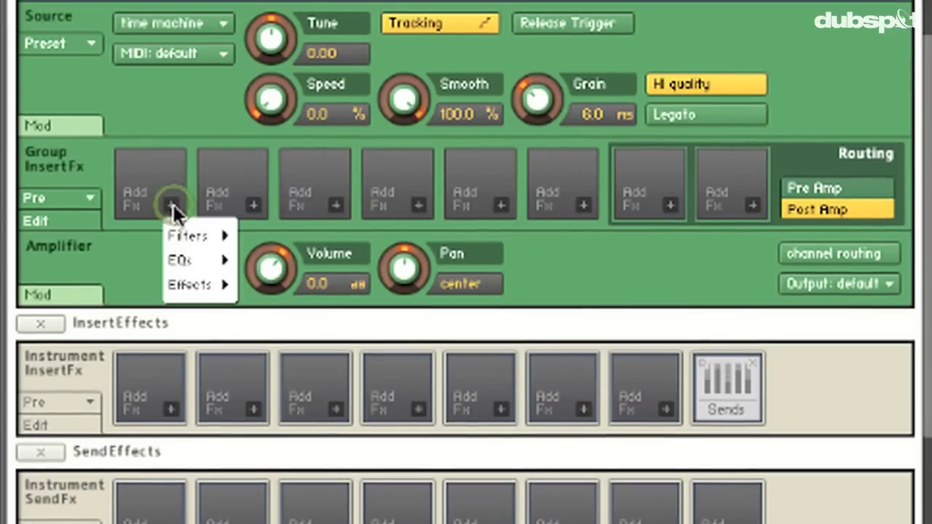
pyautogui.moveTo(178, 236)
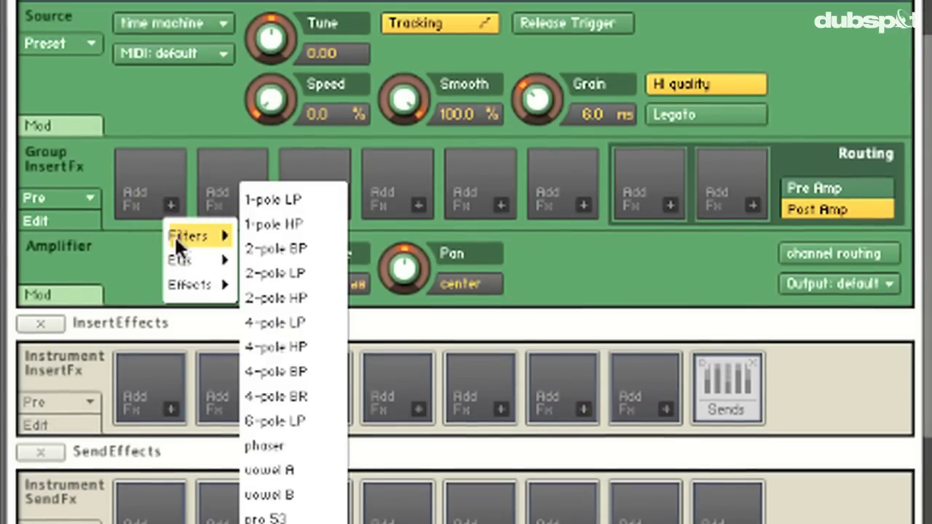
pyautogui.click(305, 275)
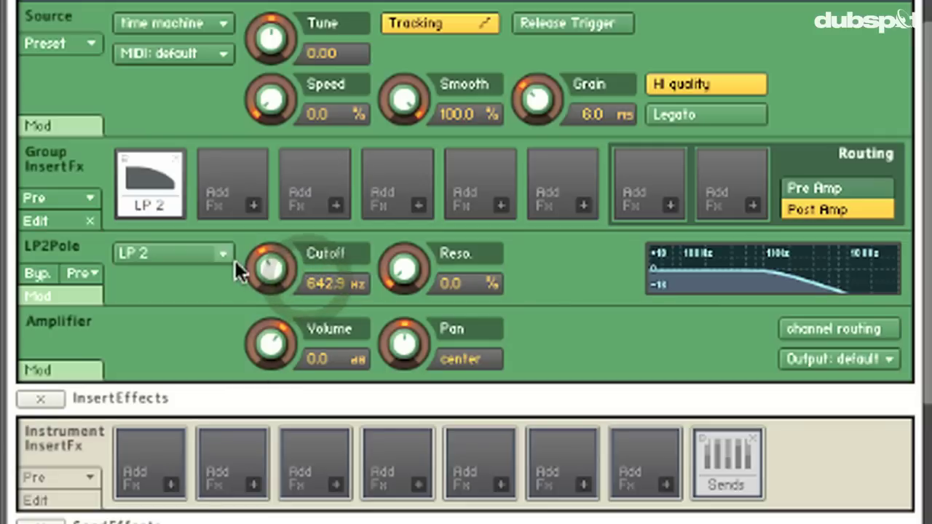
pyautogui.moveTo(270, 275); pyautogui.dragTo(272, 217)
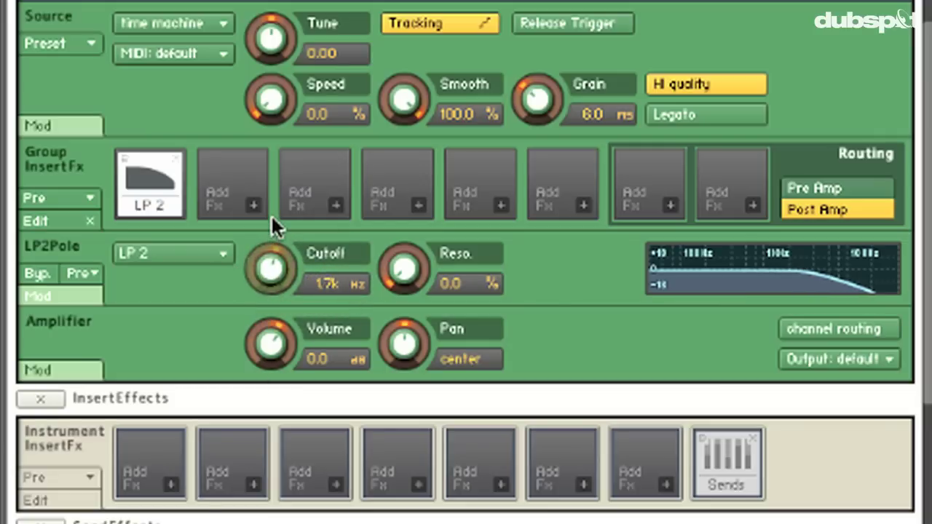
pyautogui.moveTo(404, 264); pyautogui.dragTo(375, 92)
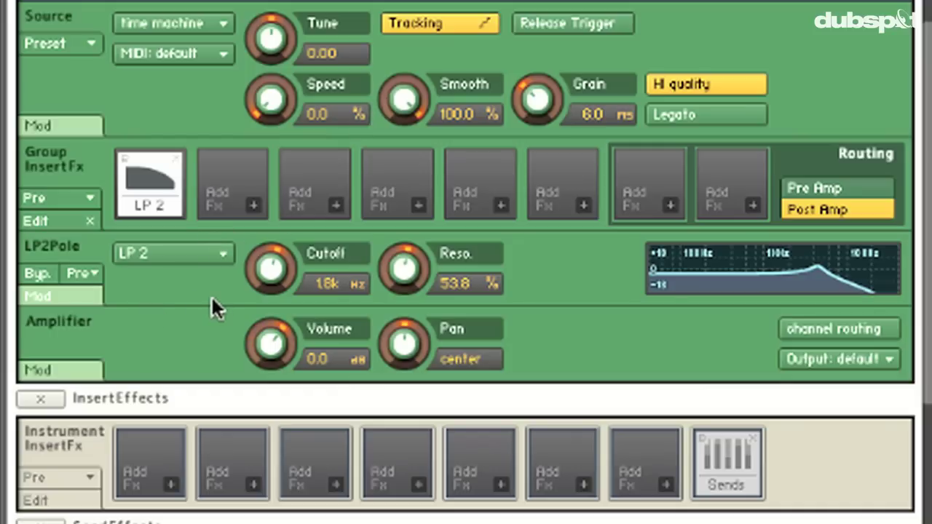
# - Add an AHDSR envelope as a modulator of the LP 2 filter's cutoff frequency
pyautogui.click(65, 298)
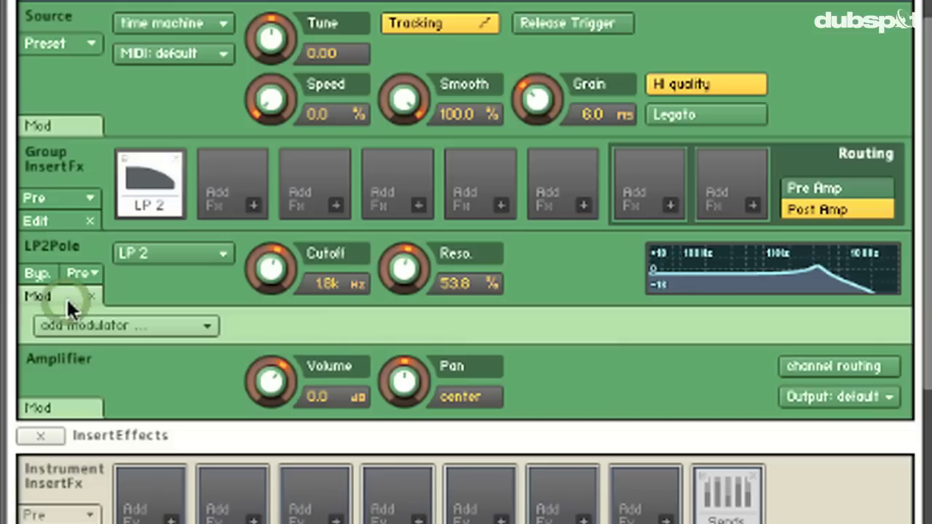
pyautogui.click(123, 322)
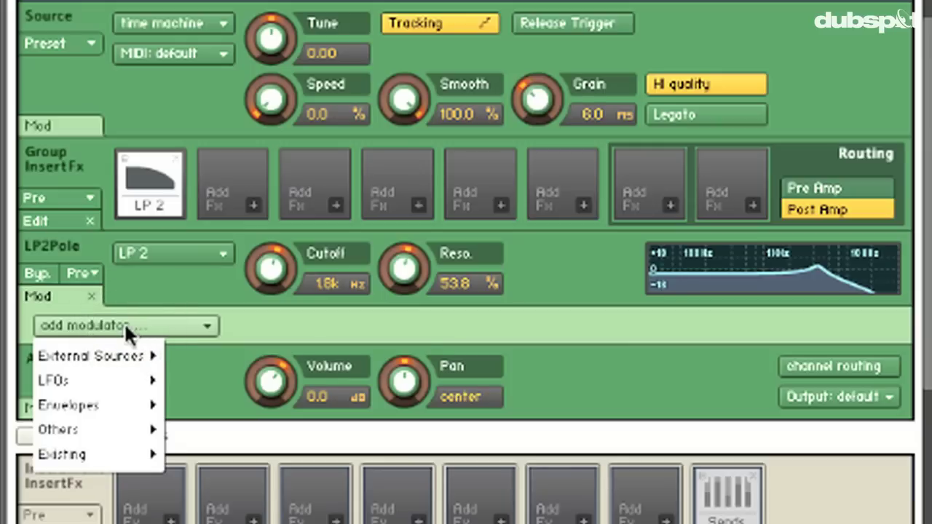
pyautogui.moveTo(113, 402)
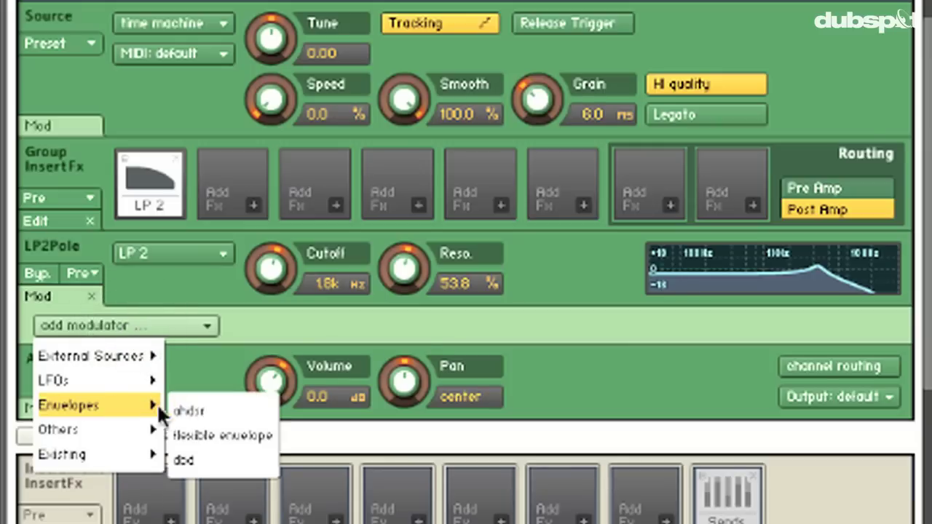
pyautogui.click(188, 411)
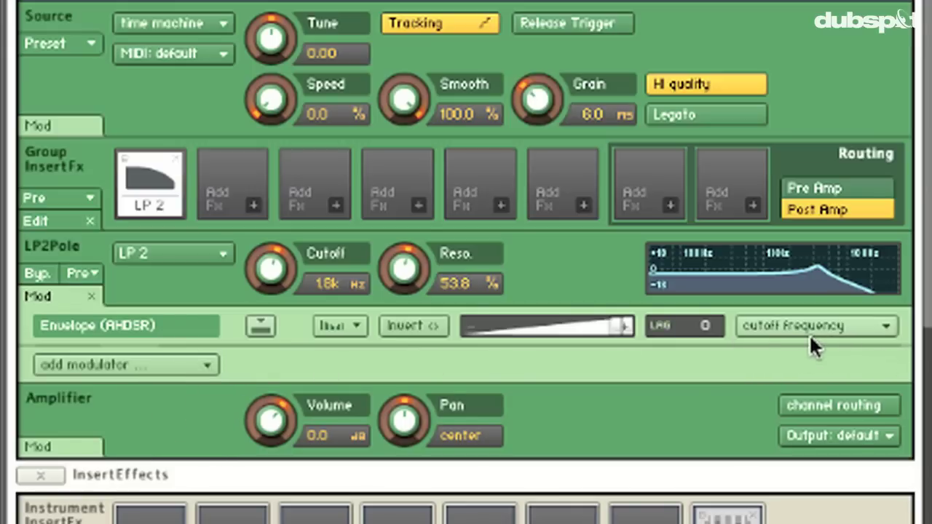
# - Shape the cutoff envelope with an attack of about 31.4 ms and a hold of about 4.1 ms
pyautogui.scroll(-14, 366, 376)
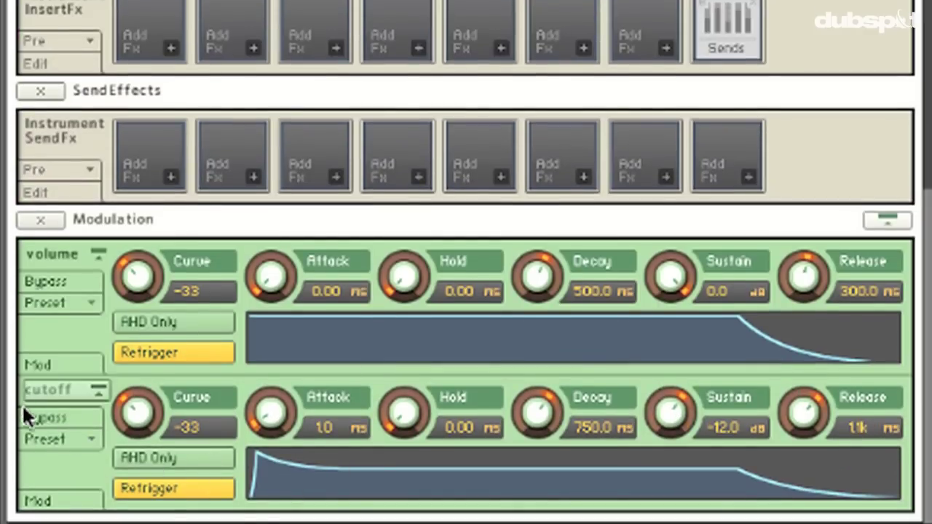
pyautogui.moveTo(267, 423); pyautogui.dragTo(270, 287)
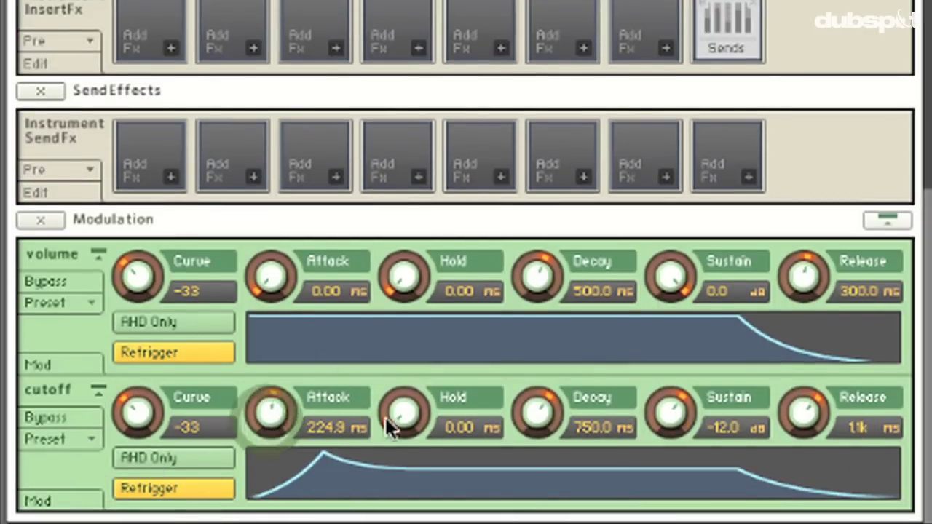
pyautogui.moveTo(390, 428); pyautogui.dragTo(402, 389)
pyautogui.moveTo(247, 399); pyautogui.dragTo(265, 471)
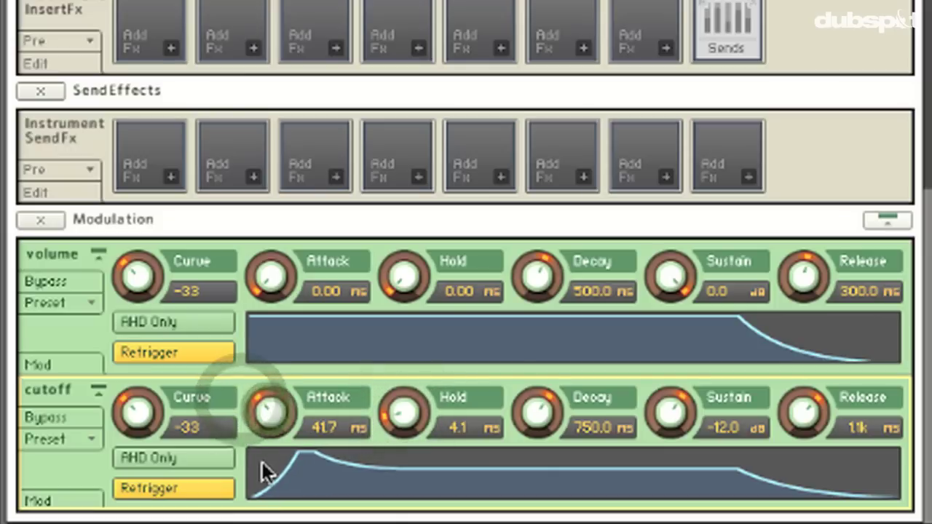
pyautogui.moveTo(275, 414); pyautogui.dragTo(276, 425)
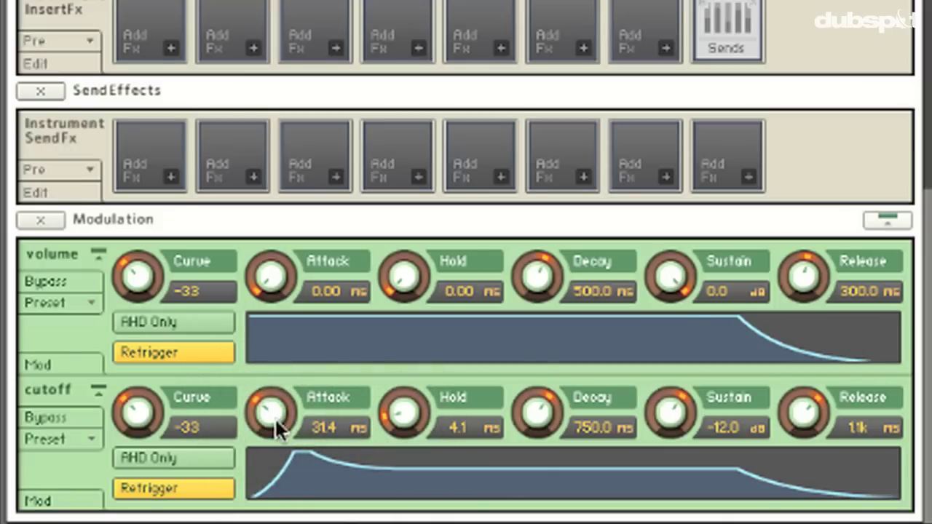
# - Lower the LP 2 filter's cutoff to 424.5 Hz and fine-tune the cutoff envelope's attack to about 32.9 ms
pyautogui.scroll(10, 465, 349)
pyautogui.moveTo(626, 324)
pyautogui.mouseDown()
pyautogui.moveTo(559, 331)
pyautogui.moveTo(617, 329)
pyautogui.mouseUp()
pyautogui.moveTo(269, 271); pyautogui.dragTo(263, 304)
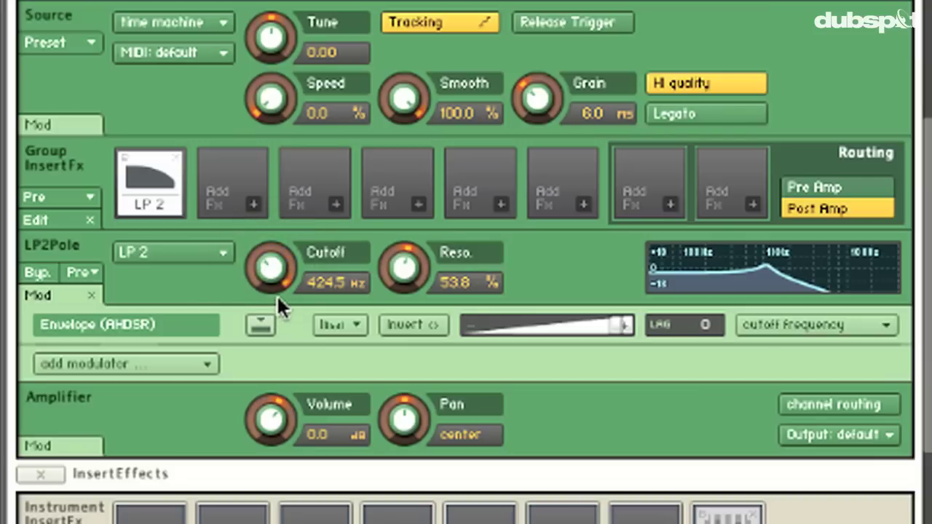
pyautogui.scroll(-5, 276, 294)
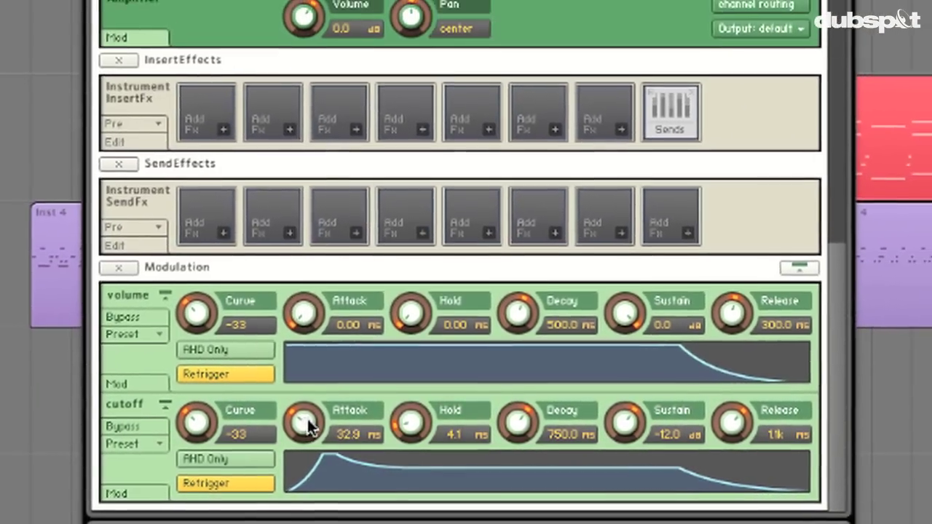
pyautogui.moveTo(279, 418); pyautogui.dragTo(286, 425)
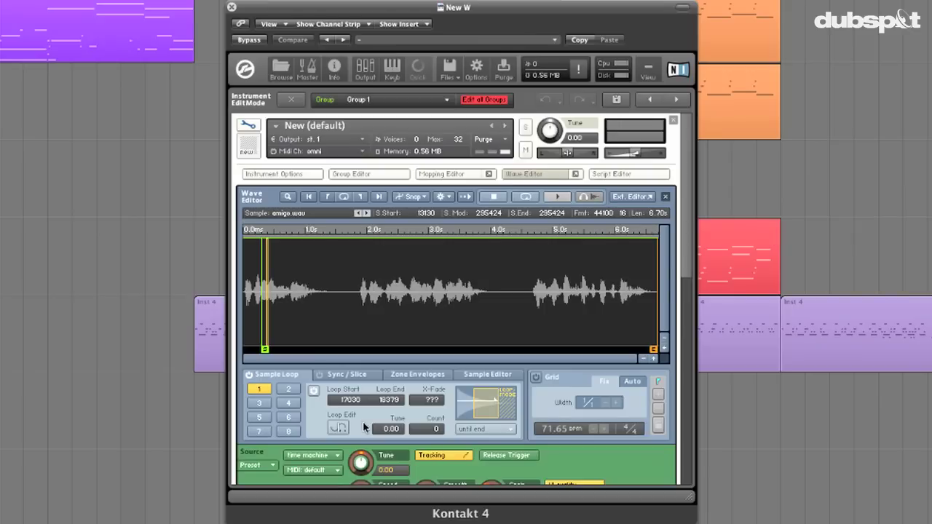
# - Hide the Wave Editor
pyautogui.click(549, 174)
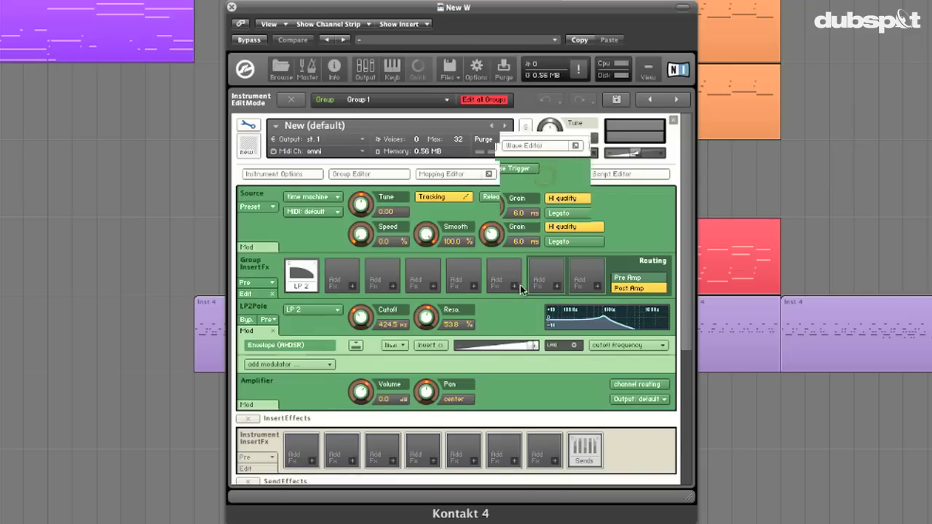
pyautogui.scroll(-3, 520, 284)
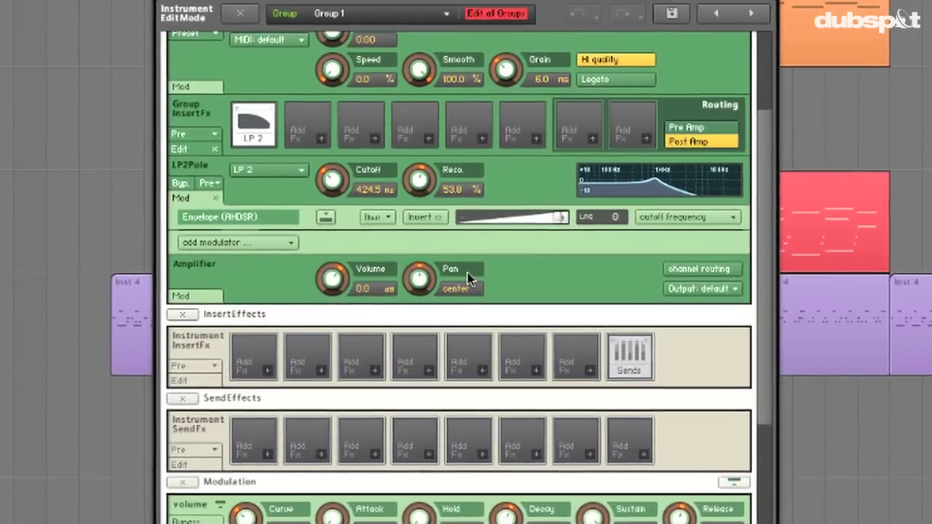
pyautogui.scroll(3, 473, 324)
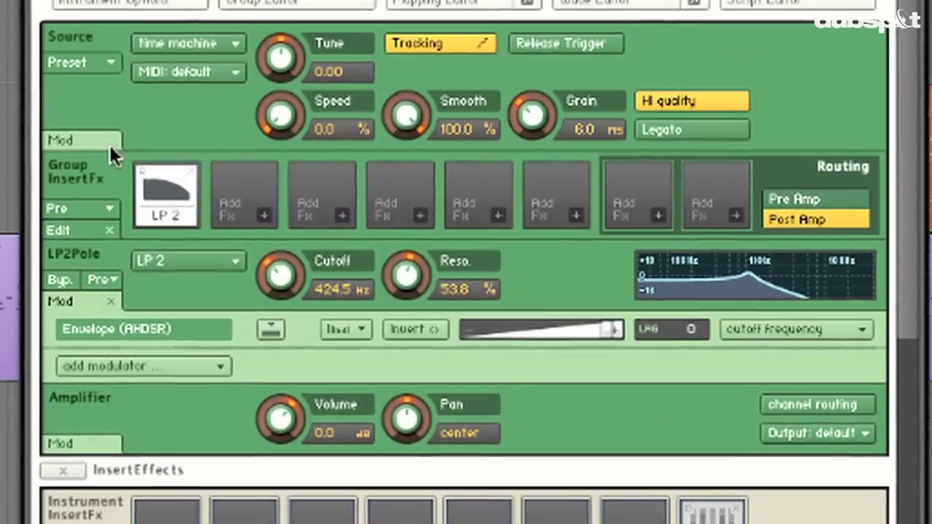
# - Add a triangle LFO as a pitch modulator of the Source module and reduce its modulation intensity
pyautogui.click(109, 142)
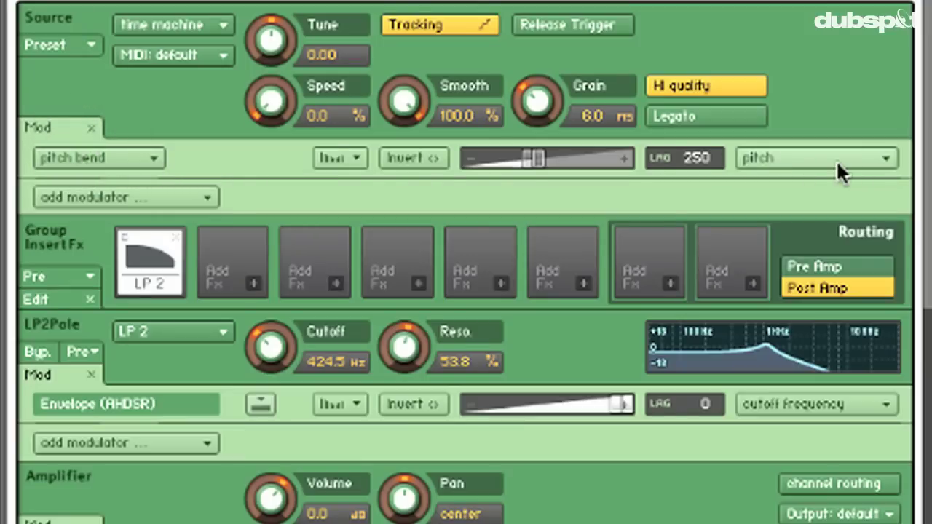
pyautogui.click(201, 196)
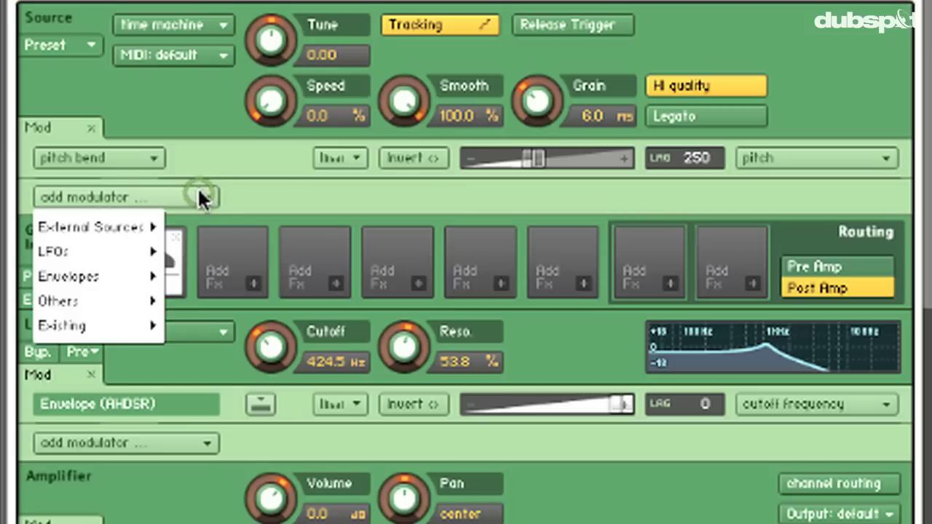
pyautogui.moveTo(142, 228)
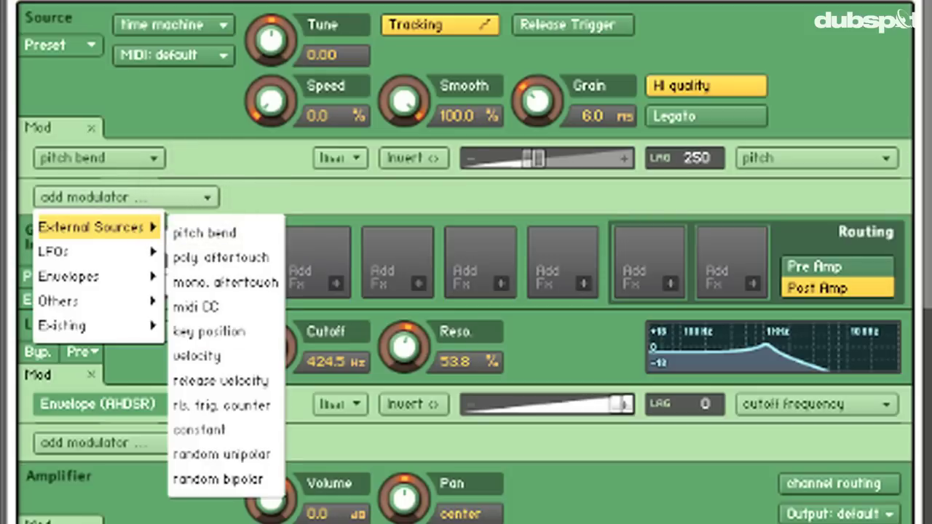
pyautogui.moveTo(119, 254)
pyautogui.click(211, 279)
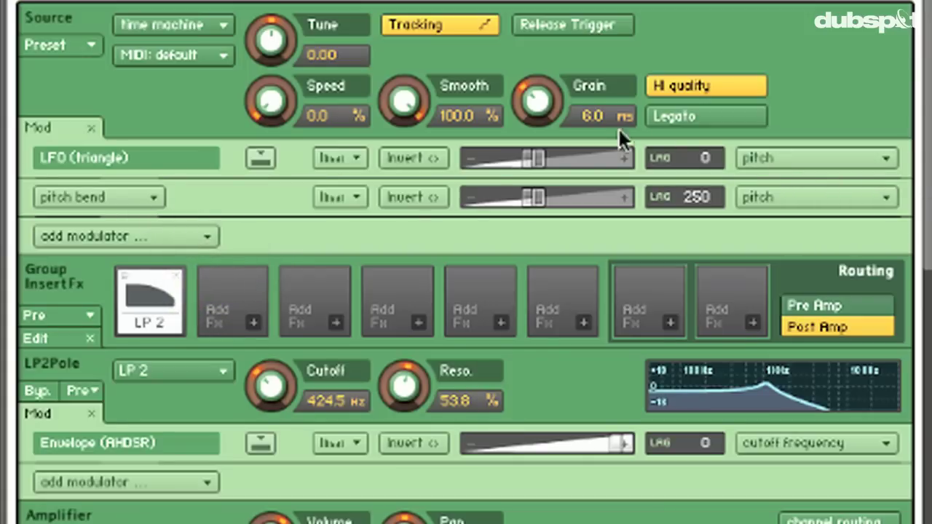
pyautogui.moveTo(524, 156); pyautogui.dragTo(488, 196)
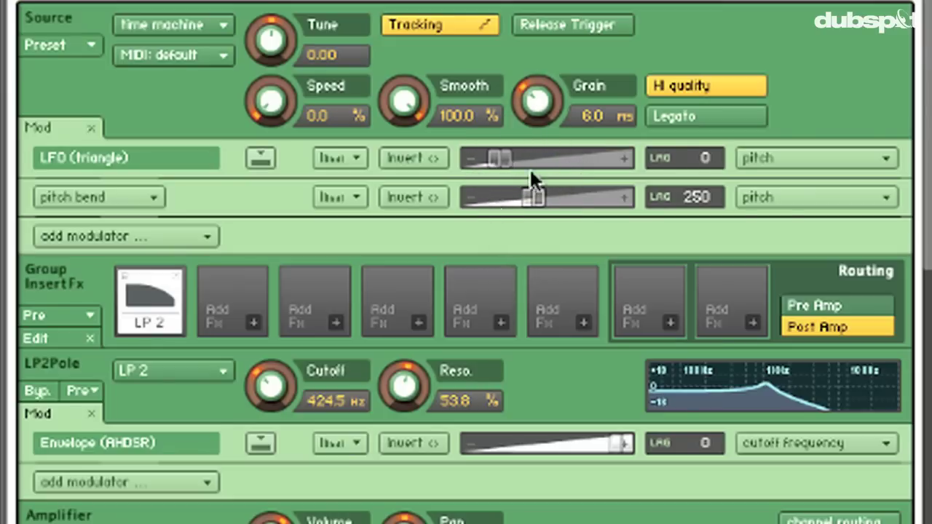
# - Set the pitch LFO's phase to 16 and its frequency to 5.4 Hz
pyautogui.scroll(-15, 230, 316)
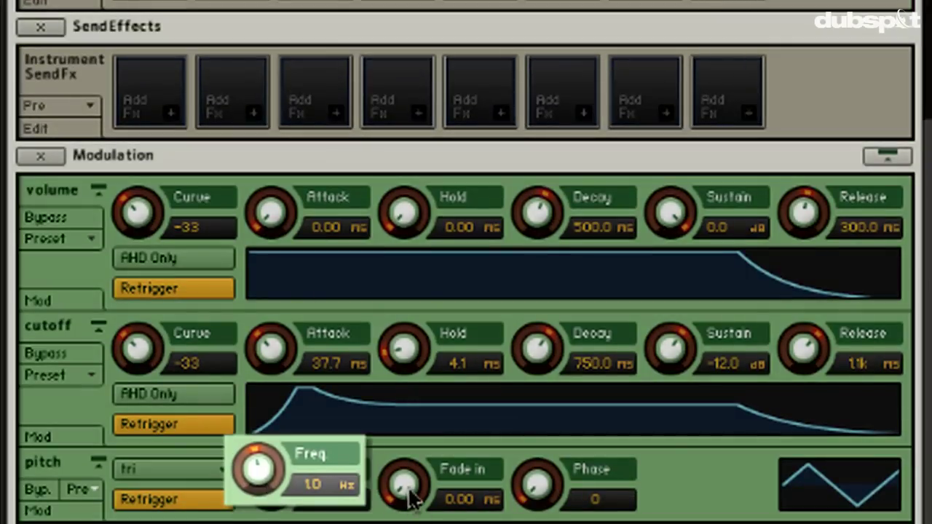
pyautogui.moveTo(406, 490)
pyautogui.mouseDown()
pyautogui.moveTo(407, 440)
pyautogui.moveTo(395, 472)
pyautogui.moveTo(399, 502)
pyautogui.mouseUp()
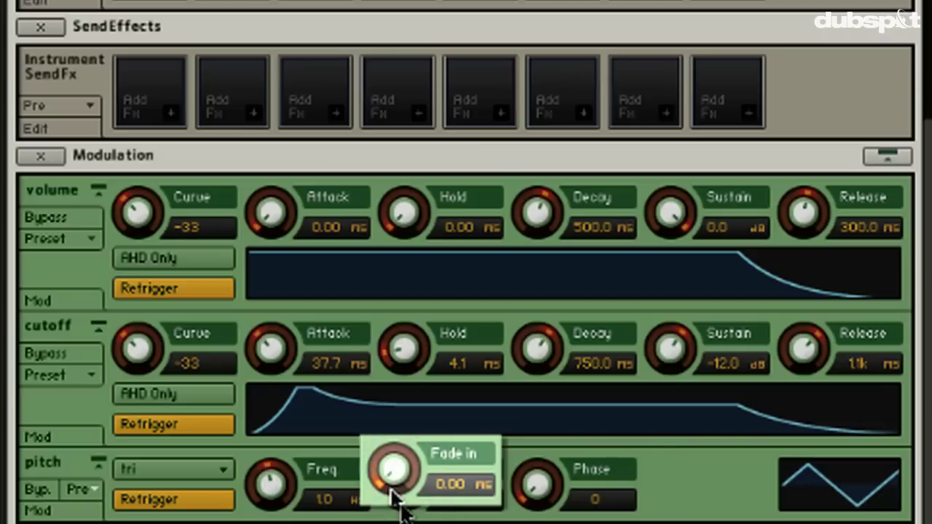
pyautogui.moveTo(537, 483)
pyautogui.mouseDown()
pyautogui.moveTo(524, 453)
pyautogui.moveTo(537, 421)
pyautogui.moveTo(515, 466)
pyautogui.moveTo(530, 471)
pyautogui.mouseUp()
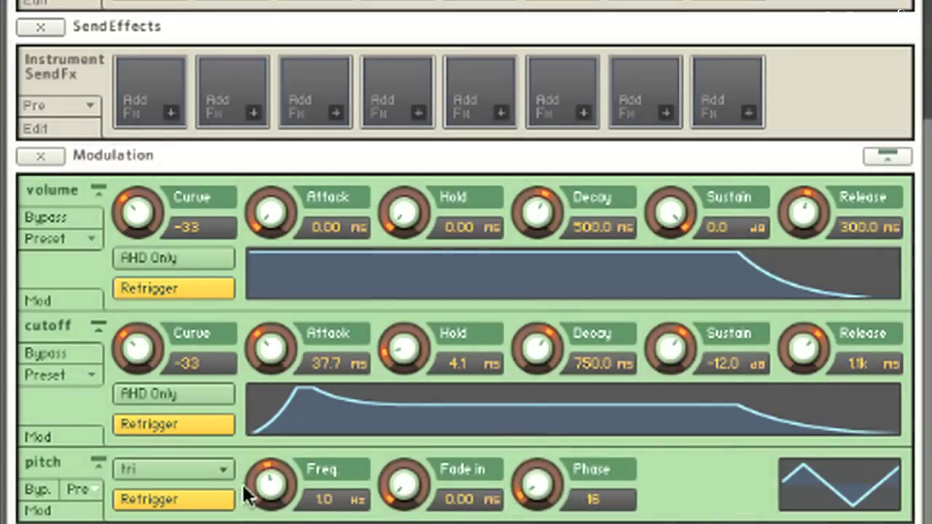
pyautogui.moveTo(245, 491); pyautogui.dragTo(275, 433)
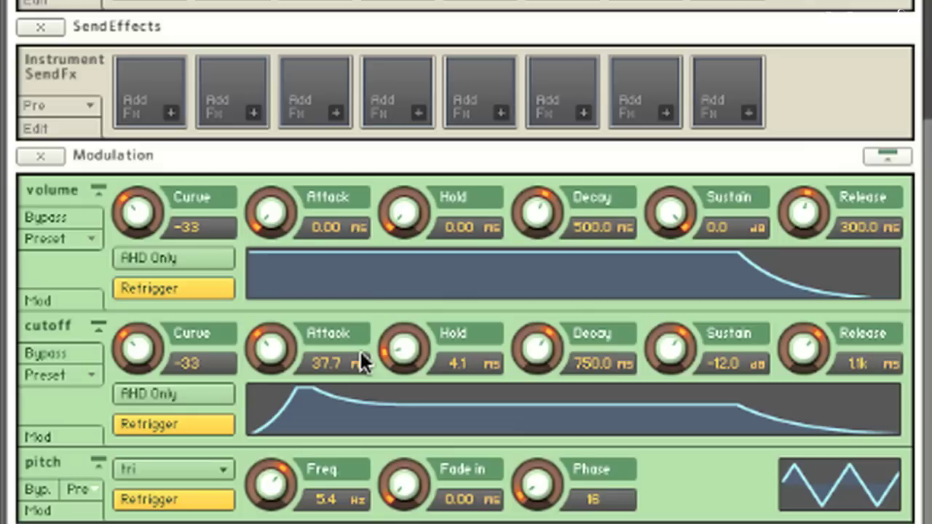
# - Reduce the LFO's pitch modulation intensity slightly and set the LFO's fade-in to about 63.8 ms
pyautogui.scroll(15, 361, 352)
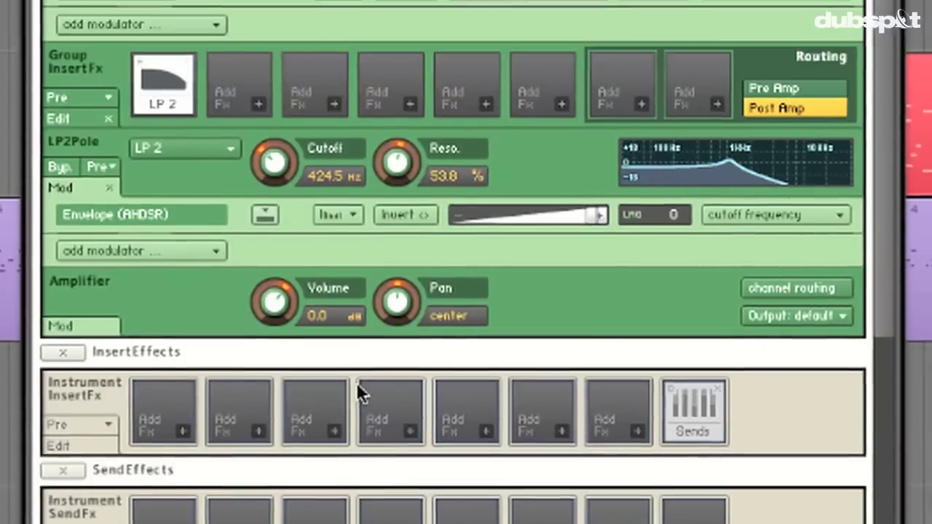
pyautogui.moveTo(478, 146)
pyautogui.moveTo(478, 147); pyautogui.dragTo(470, 146)
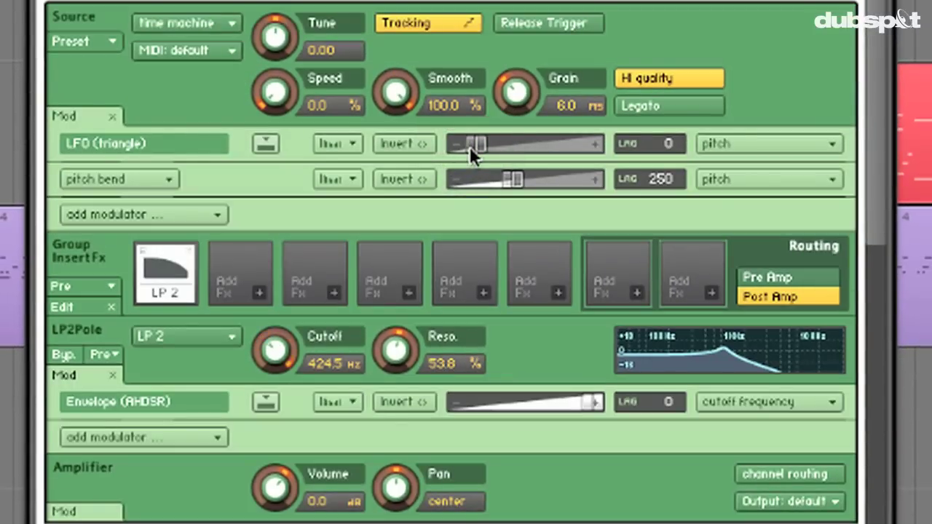
pyautogui.scroll(-15, 446, 176)
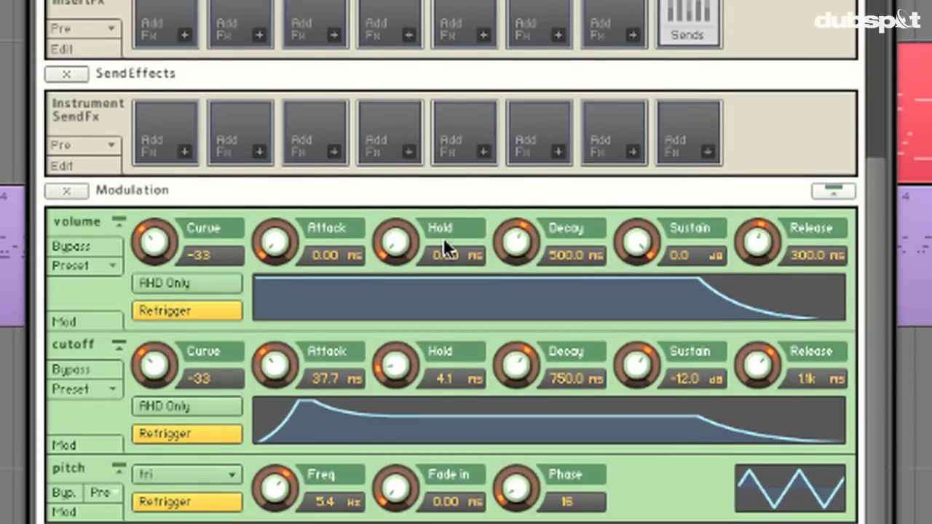
pyautogui.moveTo(396, 493); pyautogui.dragTo(401, 409)
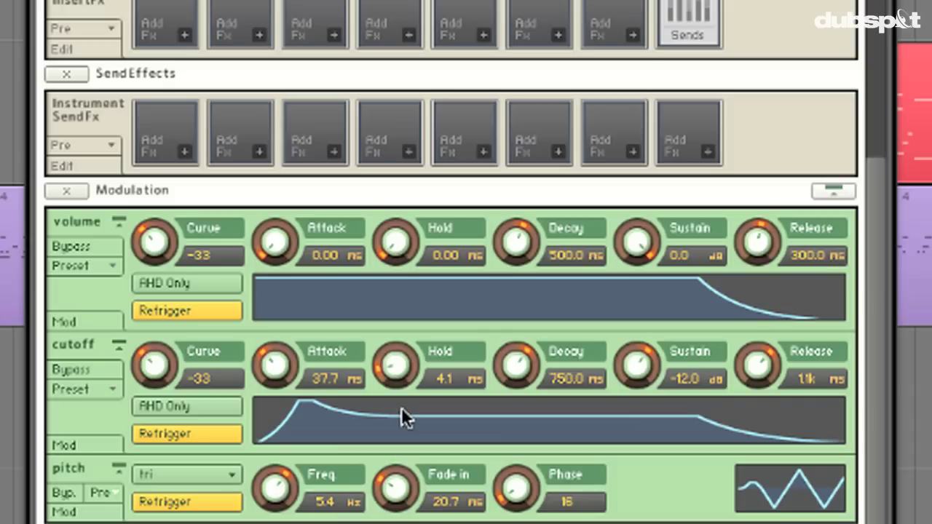
pyautogui.moveTo(395, 491); pyautogui.dragTo(399, 450)
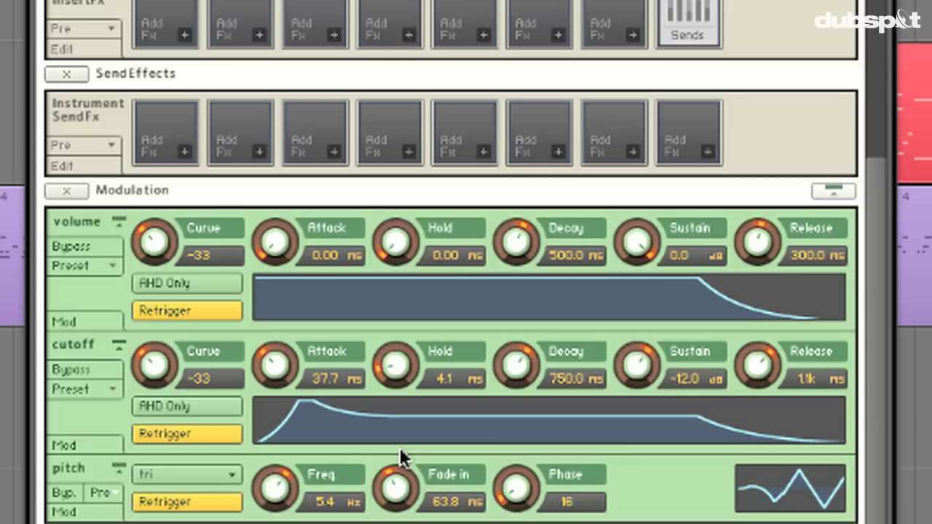
# - Add key position as a modulator of the LP 2 filter's cutoff frequency and lower its intensity to roughly a third
pyautogui.scroll(10, 399, 451)
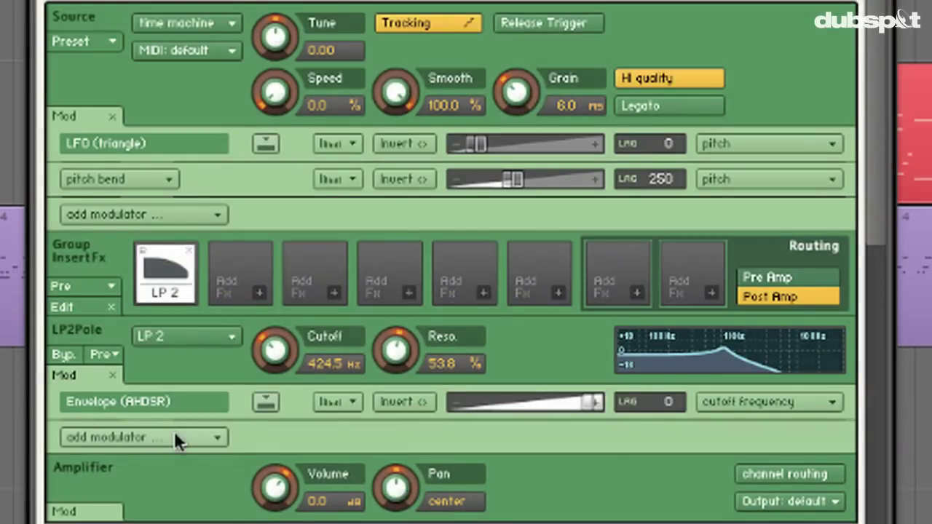
pyautogui.click(212, 439)
pyautogui.moveTo(153, 473)
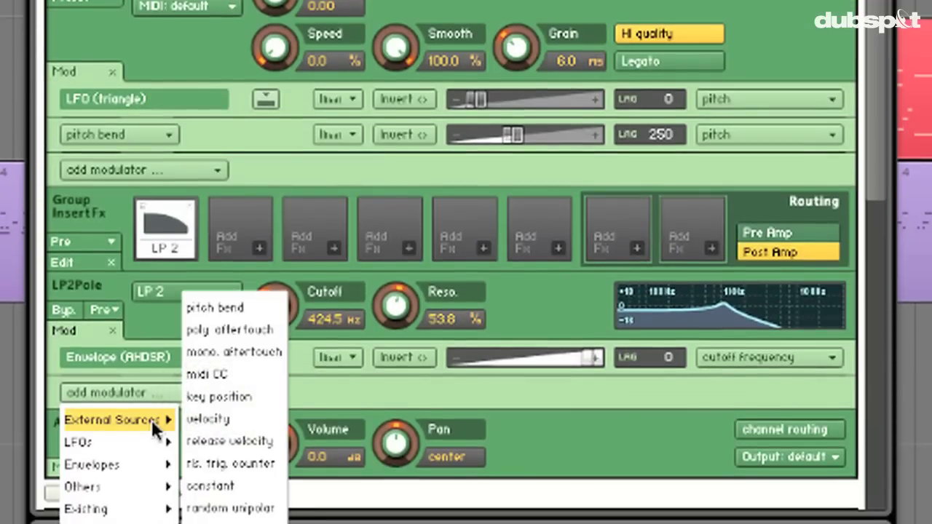
pyautogui.click(262, 395)
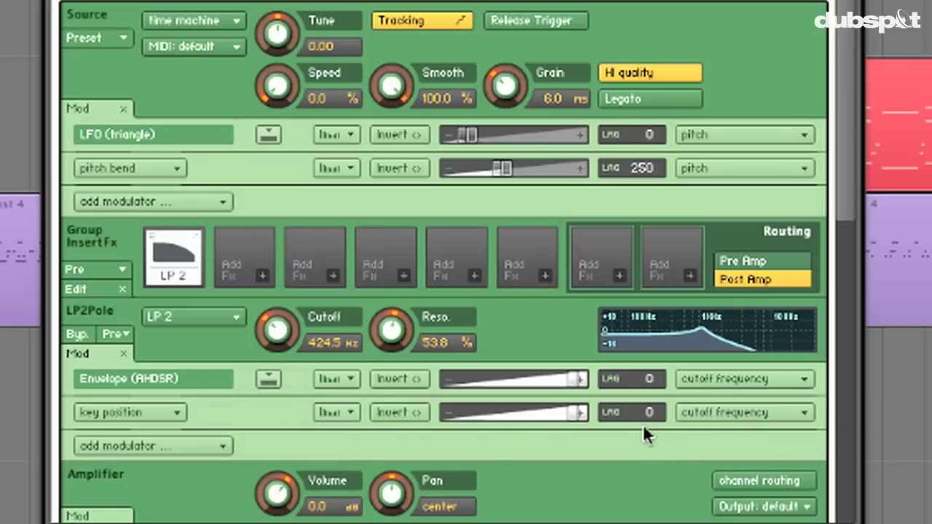
pyautogui.moveTo(580, 412); pyautogui.dragTo(482, 415)
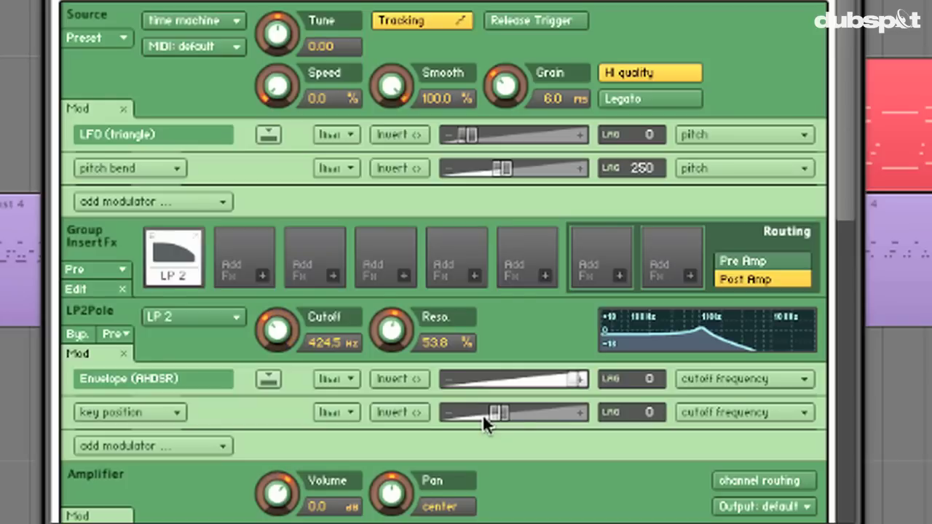
pyautogui.moveTo(498, 413); pyautogui.dragTo(499, 420)
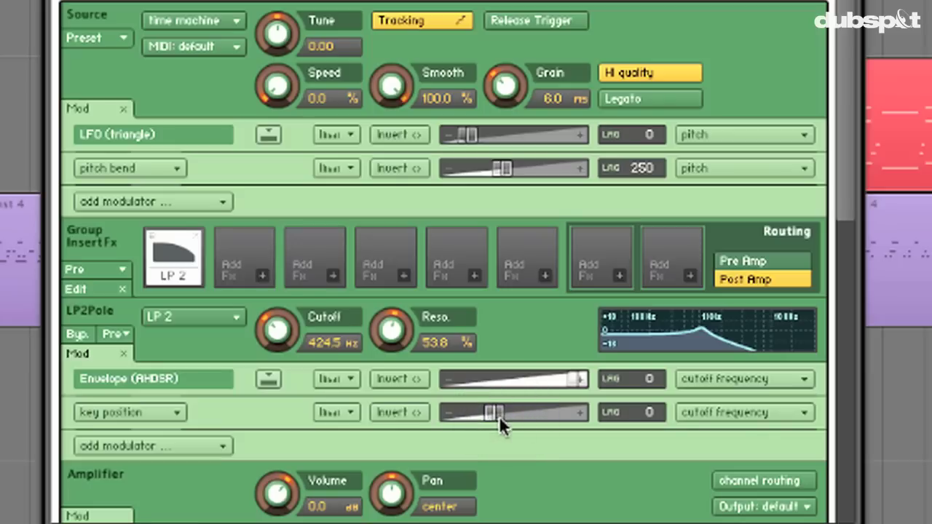
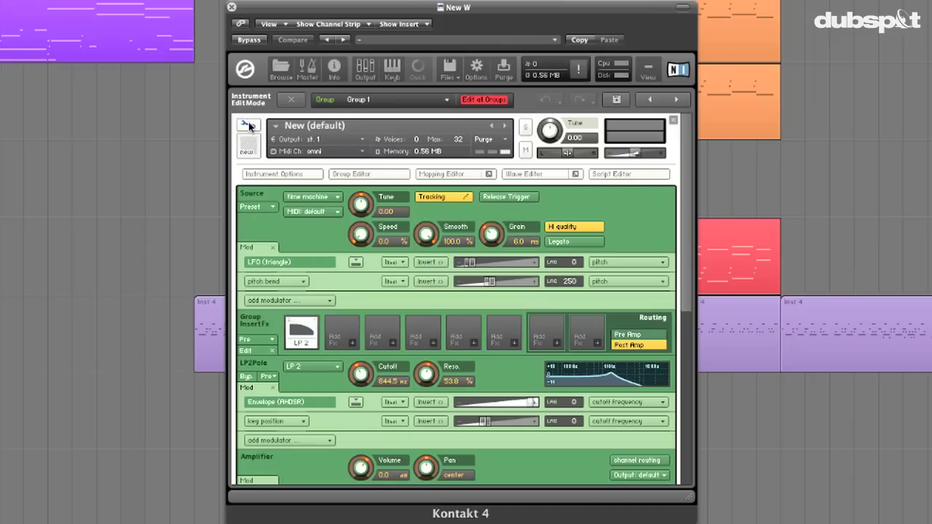
# - Load Bechstein.nki from the Akoustik Piano library into the rack and set its MIDI channel to omni
pyautogui.click(249, 125)
pyautogui.click(280, 69)
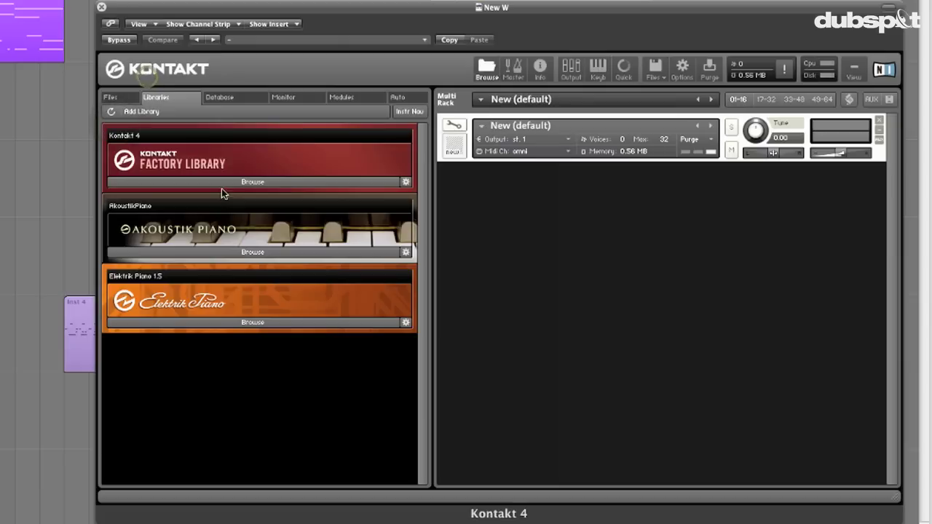
pyautogui.click(205, 253)
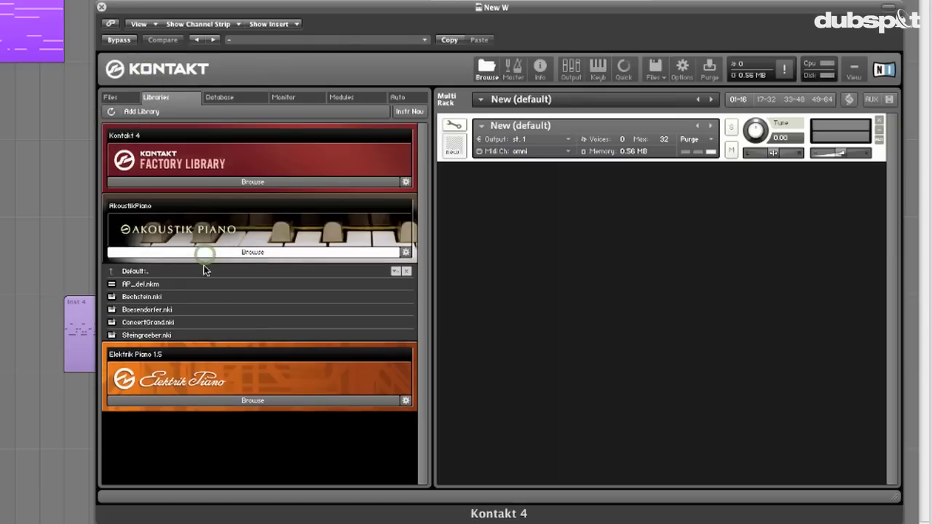
pyautogui.moveTo(138, 300); pyautogui.dragTo(338, 323)
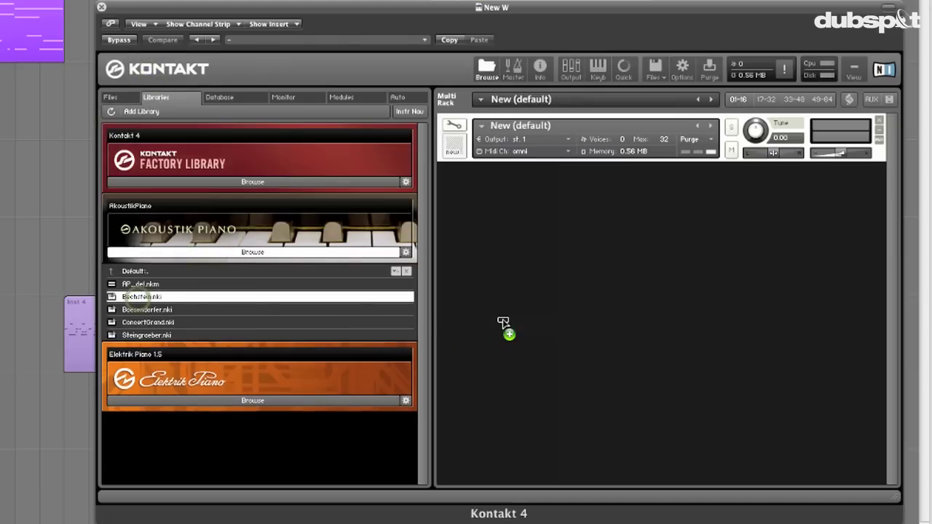
pyautogui.moveTo(498, 319); pyautogui.dragTo(494, 325)
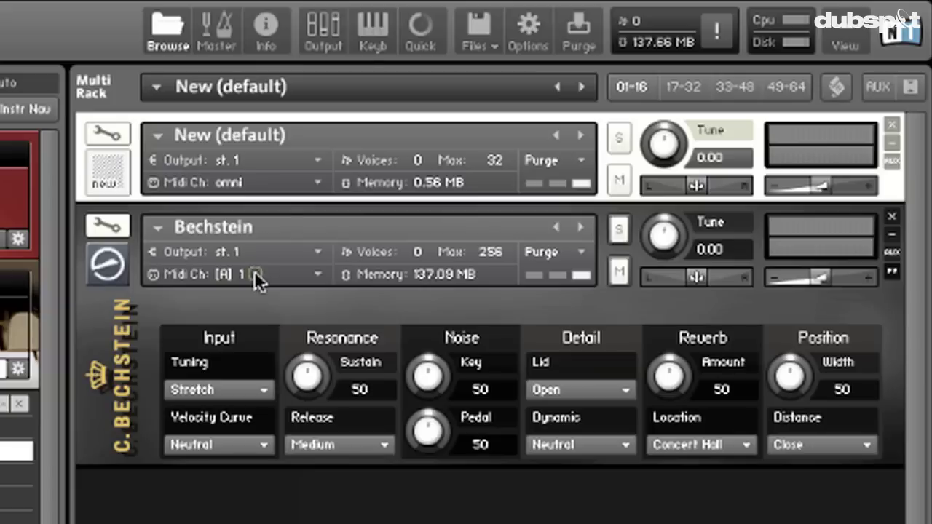
pyautogui.click(254, 274)
pyautogui.click(248, 301)
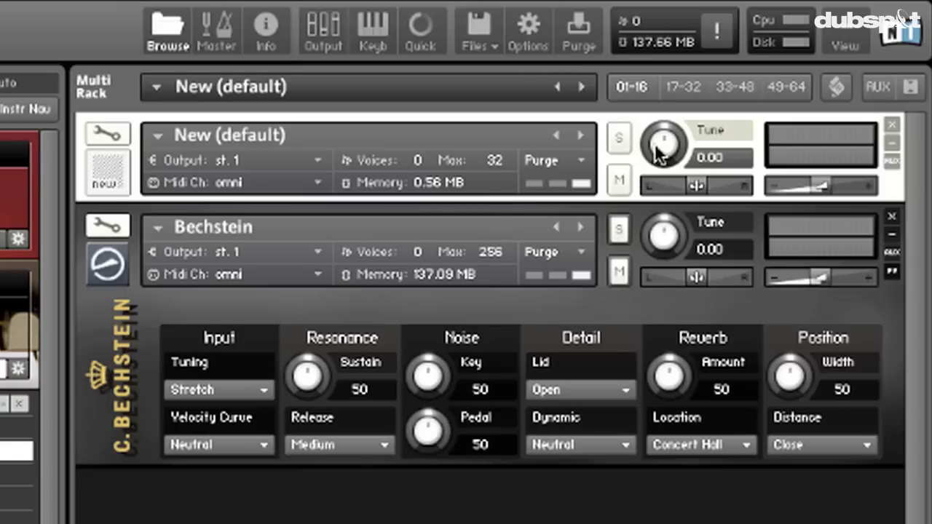
# - Tune the New (default) instrument to -4.00 and fine-tune its amigo zone to 0.24 st
pyautogui.moveTo(658, 152); pyautogui.dragTo(655, 170)
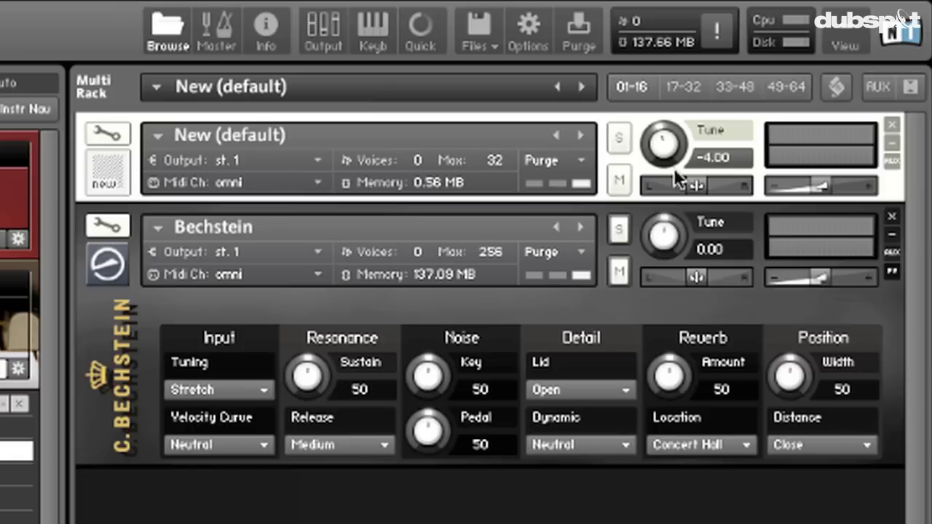
pyautogui.click(109, 132)
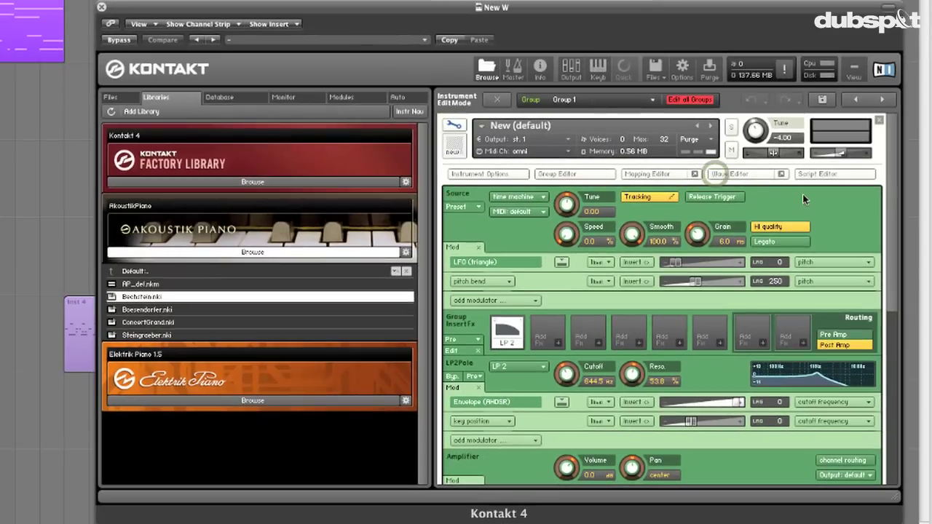
pyautogui.click(647, 174)
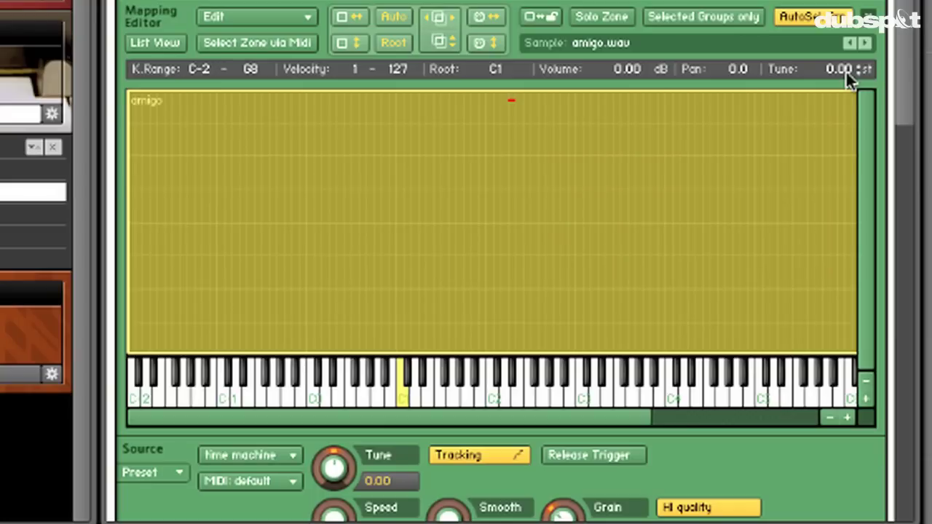
pyautogui.moveTo(845, 72); pyautogui.dragTo(844, 104)
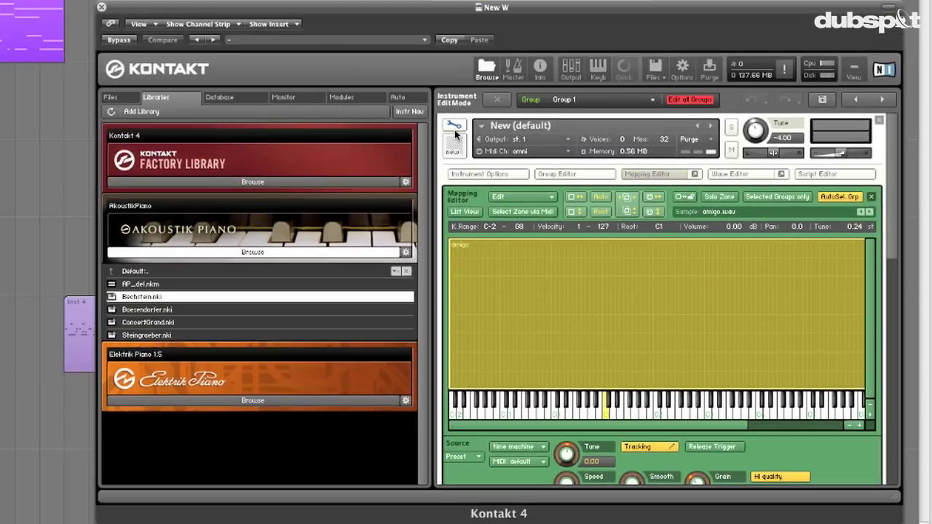
# - Remove the Bechstein instrument from the rack and close the Kontakt window with its browser hidden
pyautogui.click(454, 128)
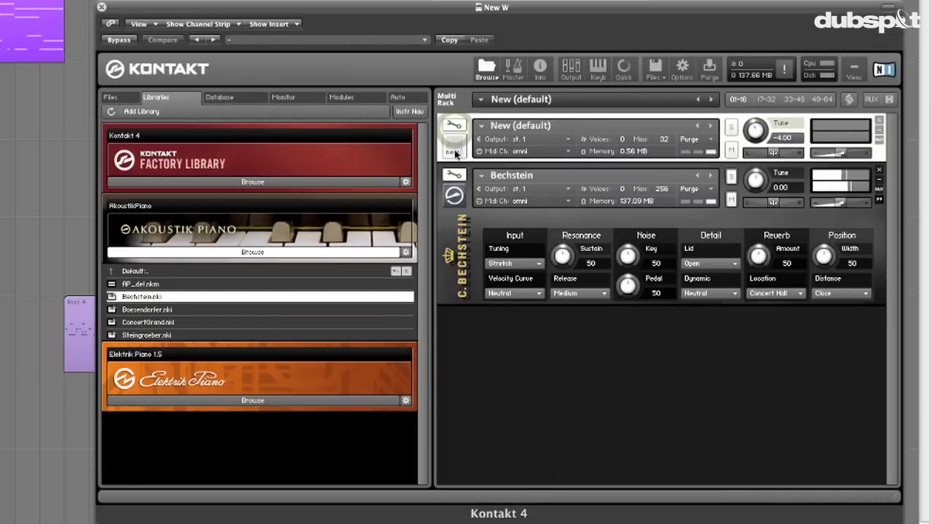
pyautogui.click(879, 172)
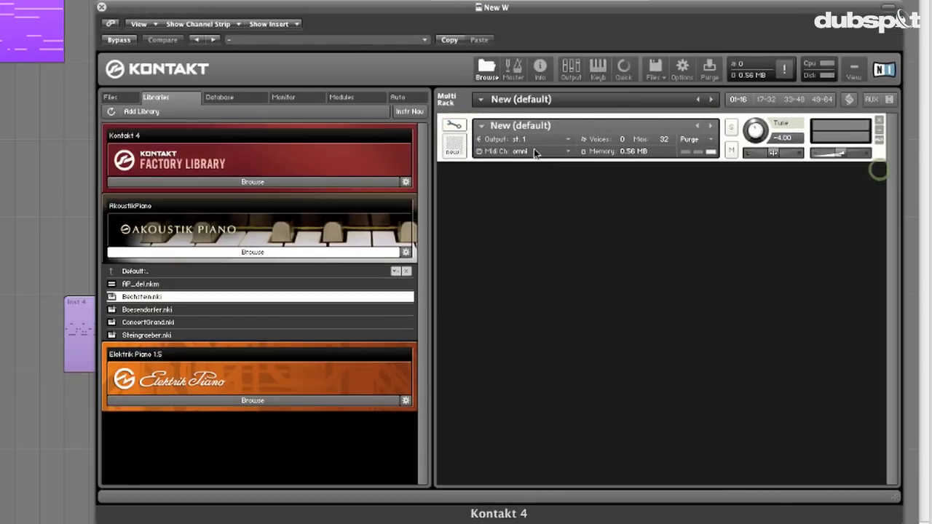
pyautogui.click(486, 70)
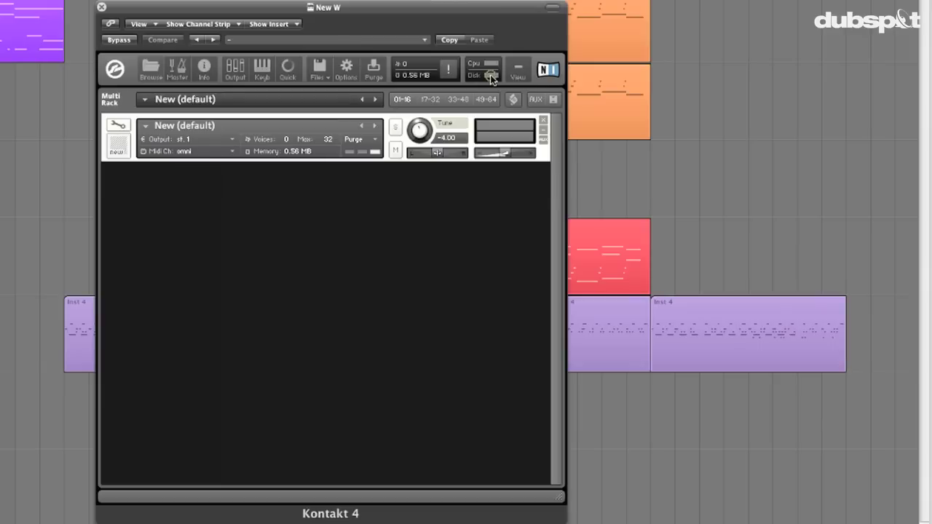
pyautogui.click(101, 9)
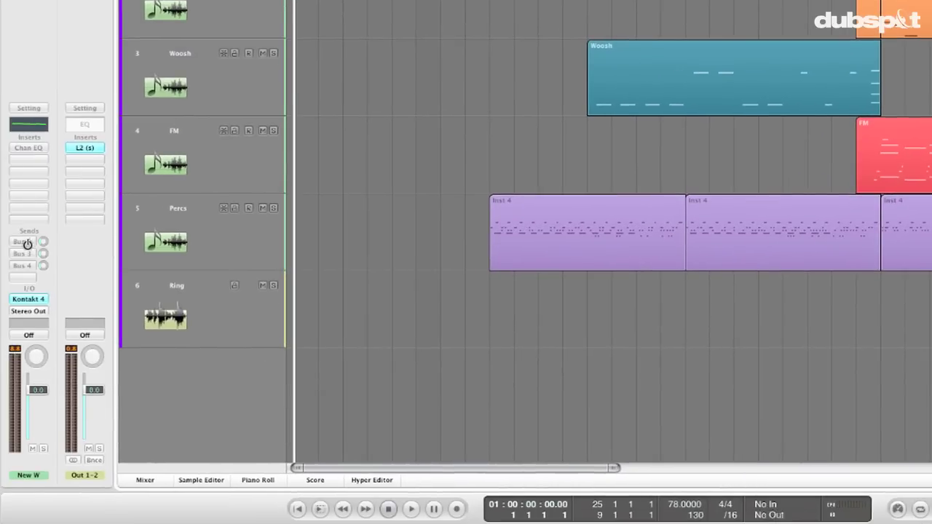
# - Activate the Bus 2, Bus 3 and Bus 4 sends on the New W channel and play the arrangement
pyautogui.click(24, 241)
pyautogui.click(23, 253)
pyautogui.click(22, 265)
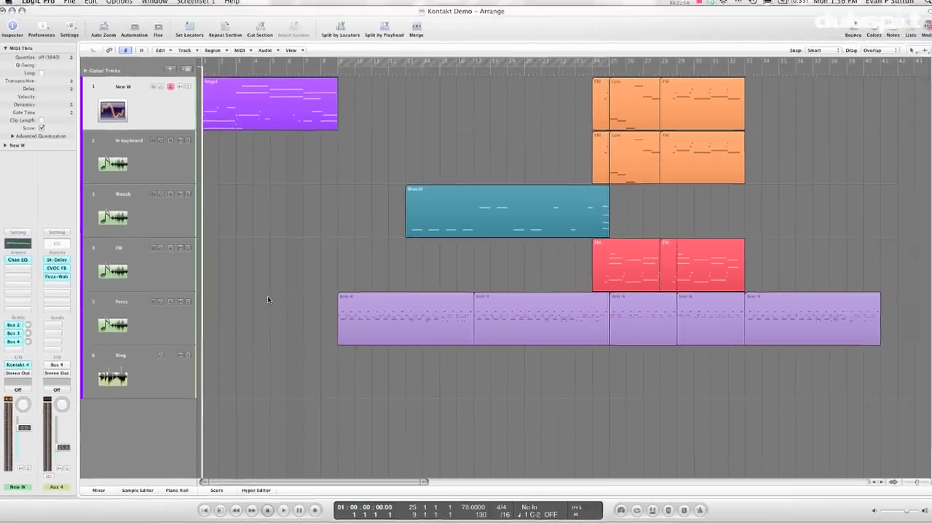
pyautogui.press('space')
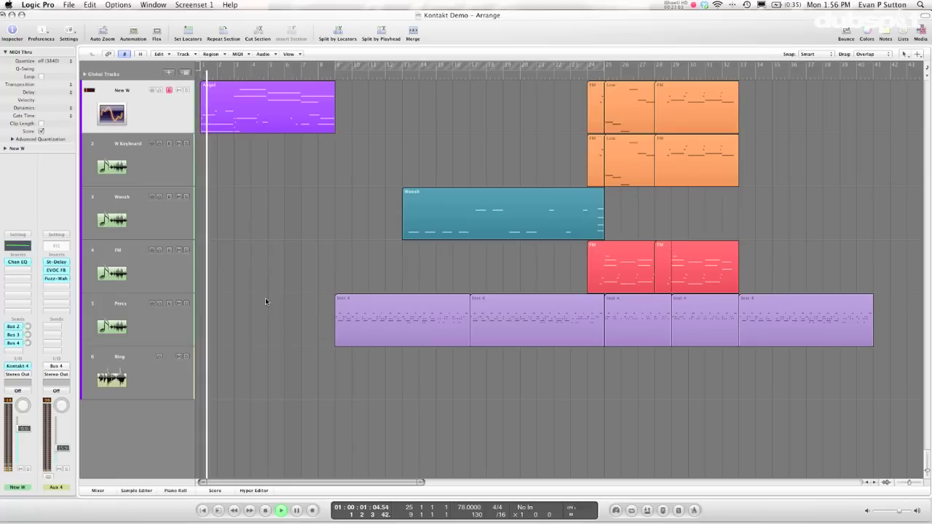